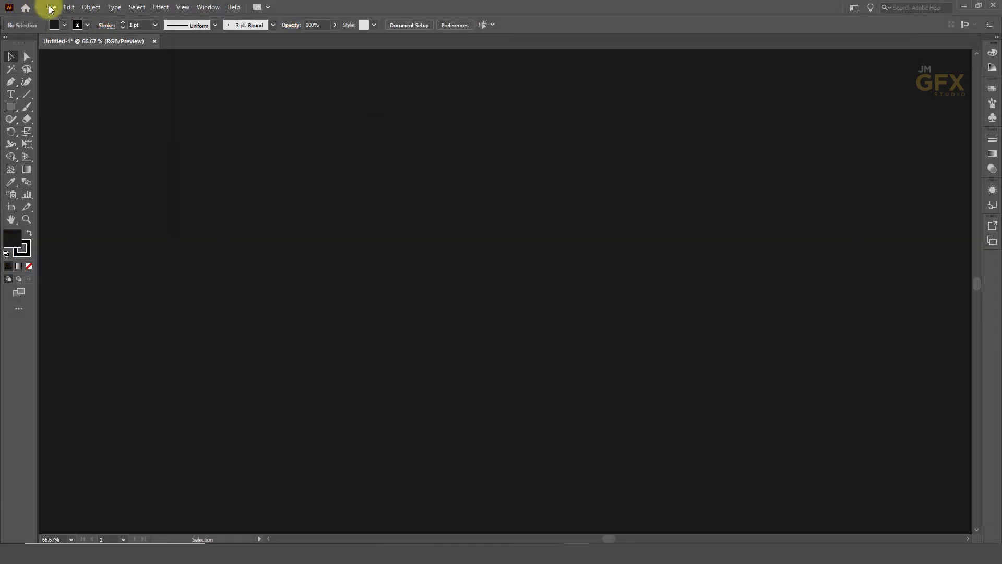
Step: Place the chilly.png image at about 844 × 463 pt in the middle of the canvas and embed it
click(51, 8)
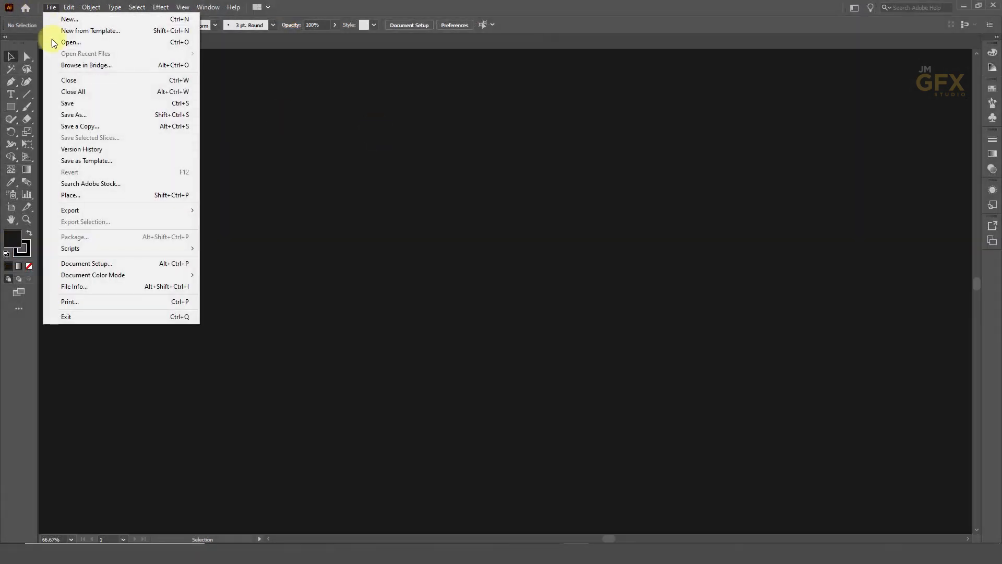
click(82, 195)
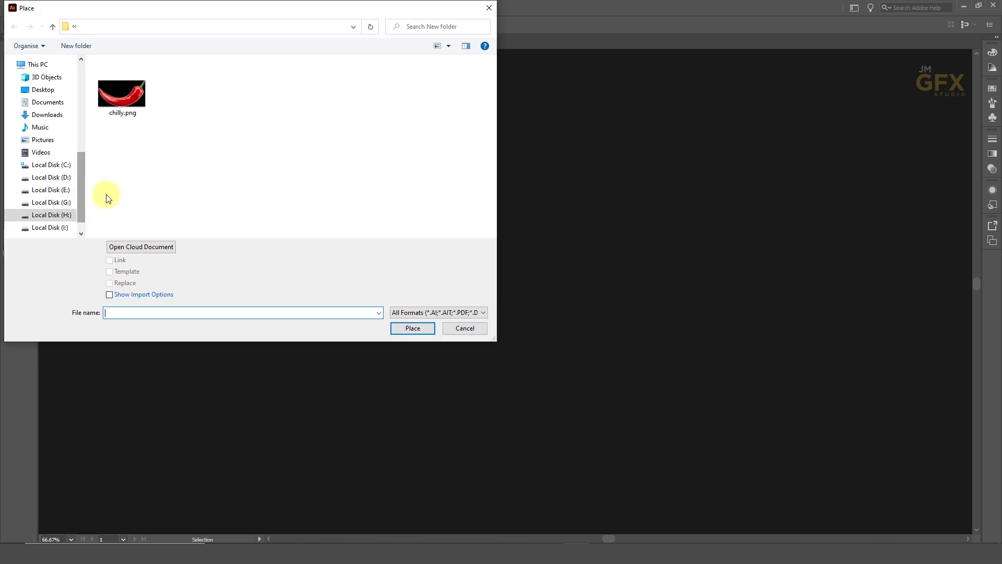
double_click(125, 98)
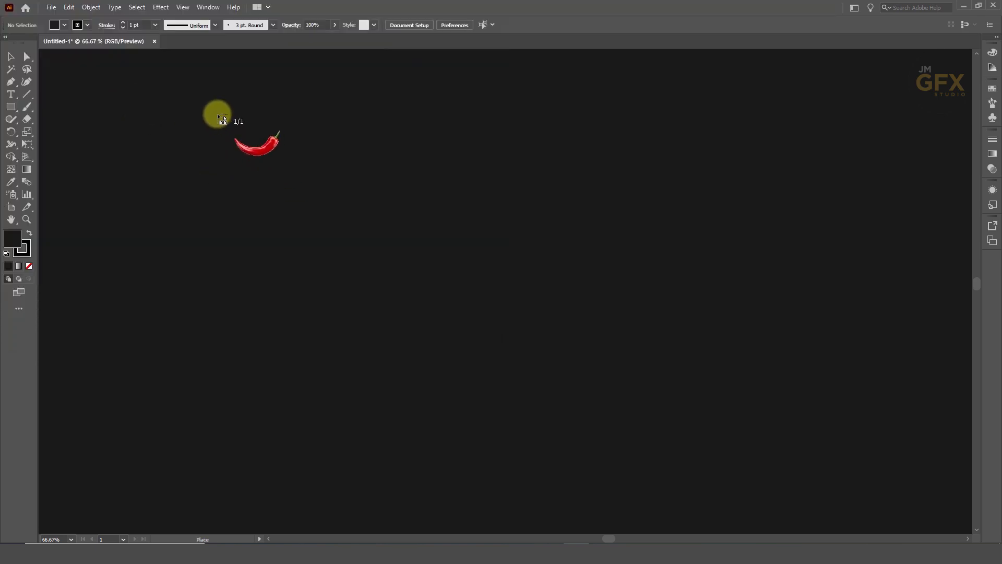
drag(240, 166, 774, 393)
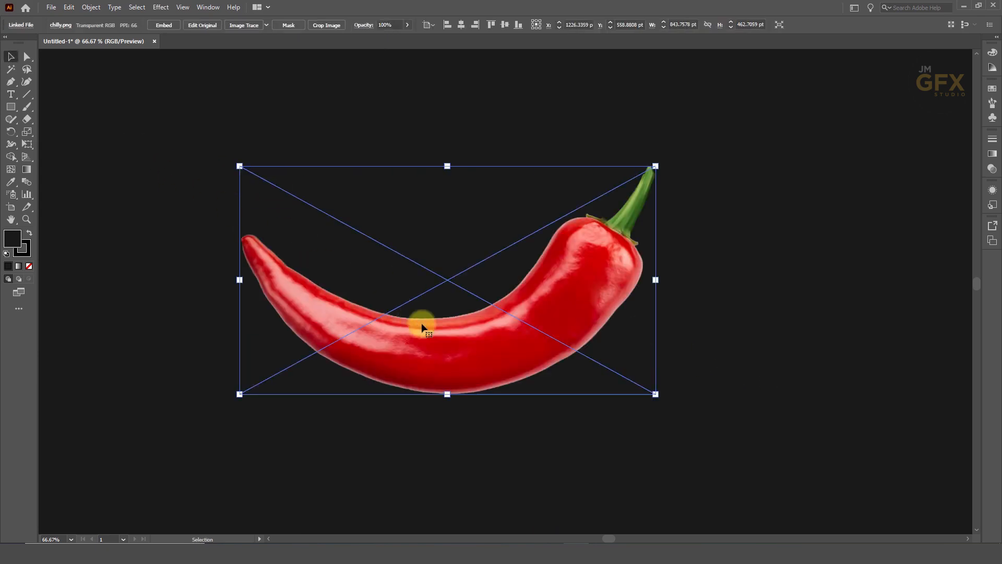
drag(456, 346, 496, 336)
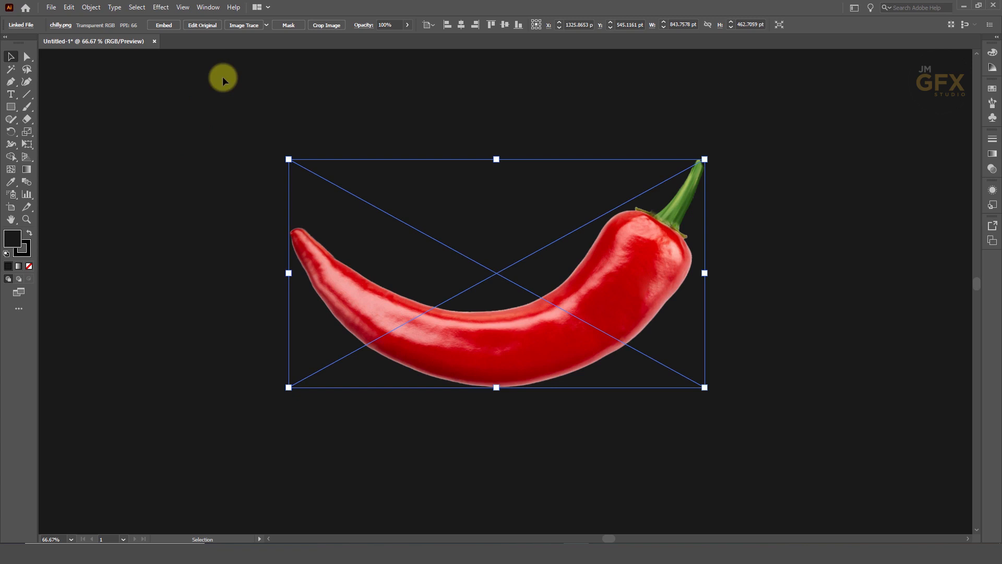
click(163, 26)
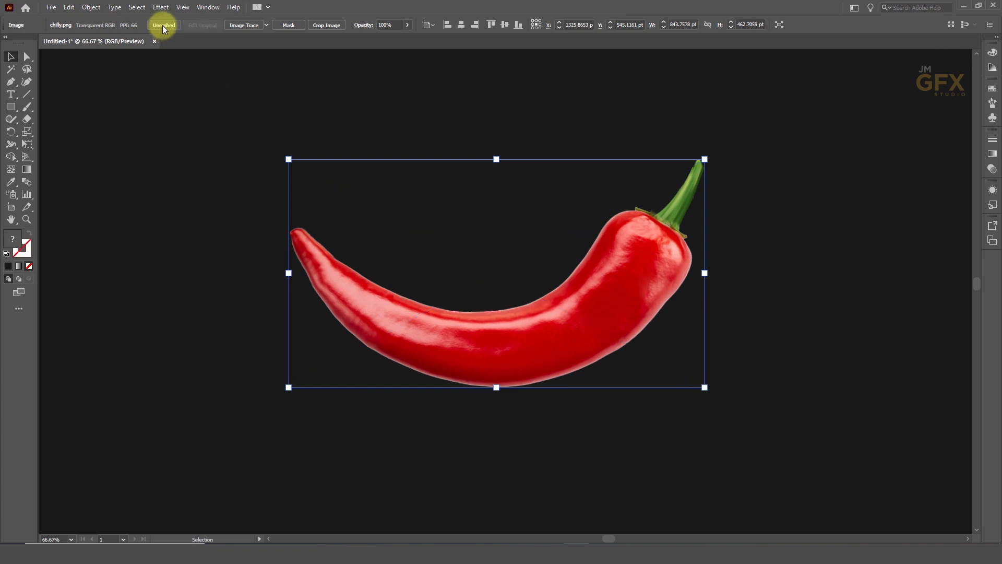
click(56, 103)
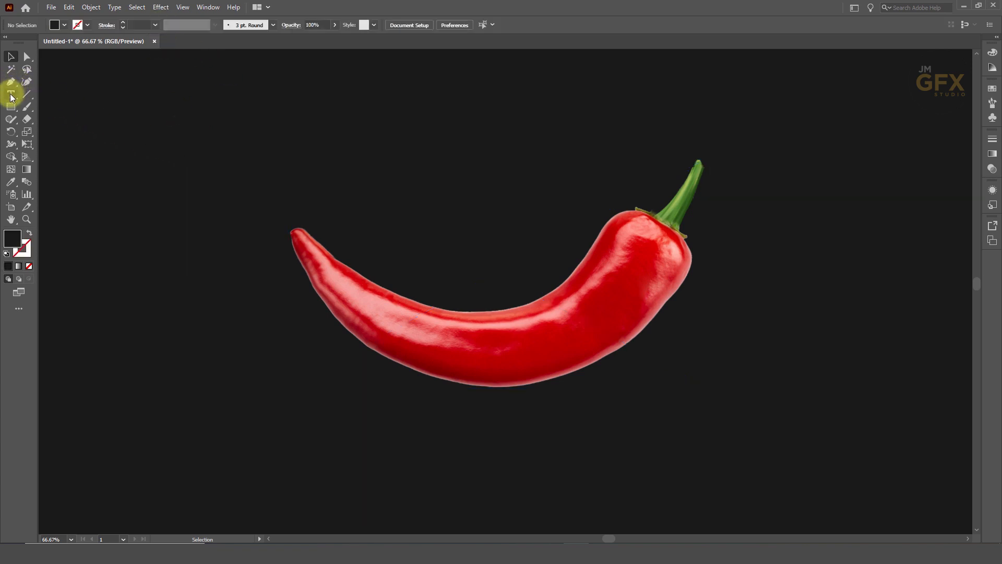
Step: Add the point text CHILLY inside the chilli's curve and set its fill to white
click(418, 261)
text(CHILLY)
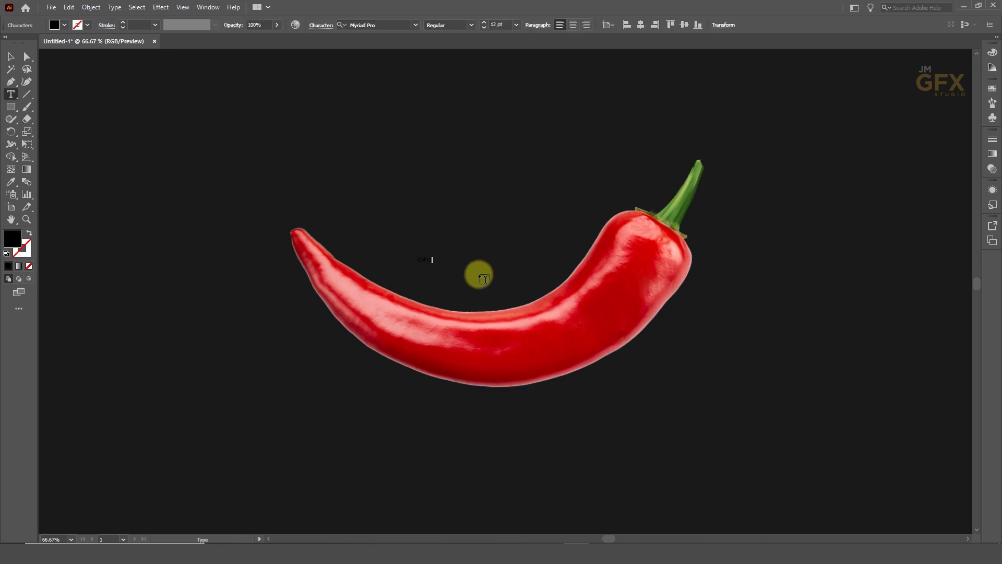
click(13, 58)
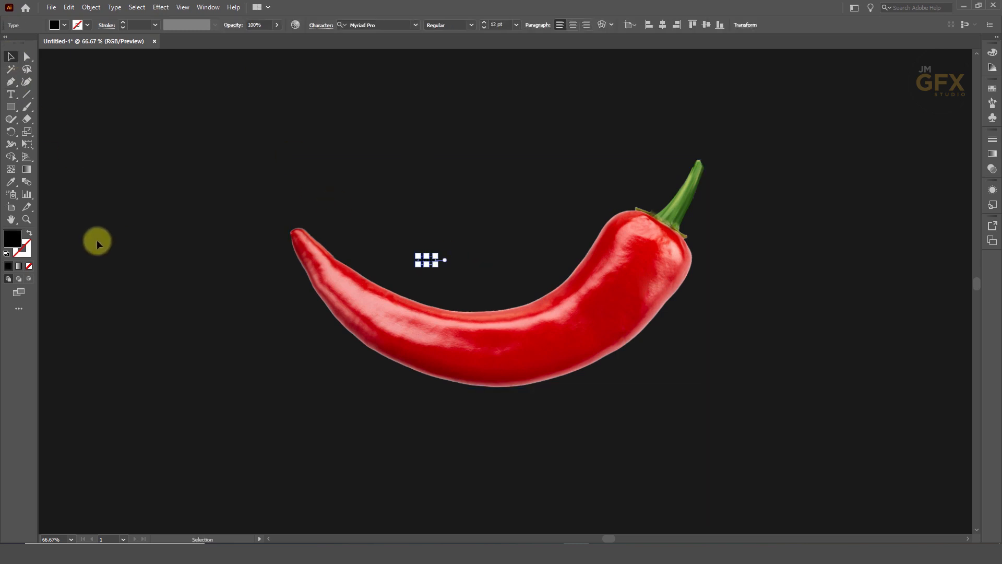
double_click(11, 240)
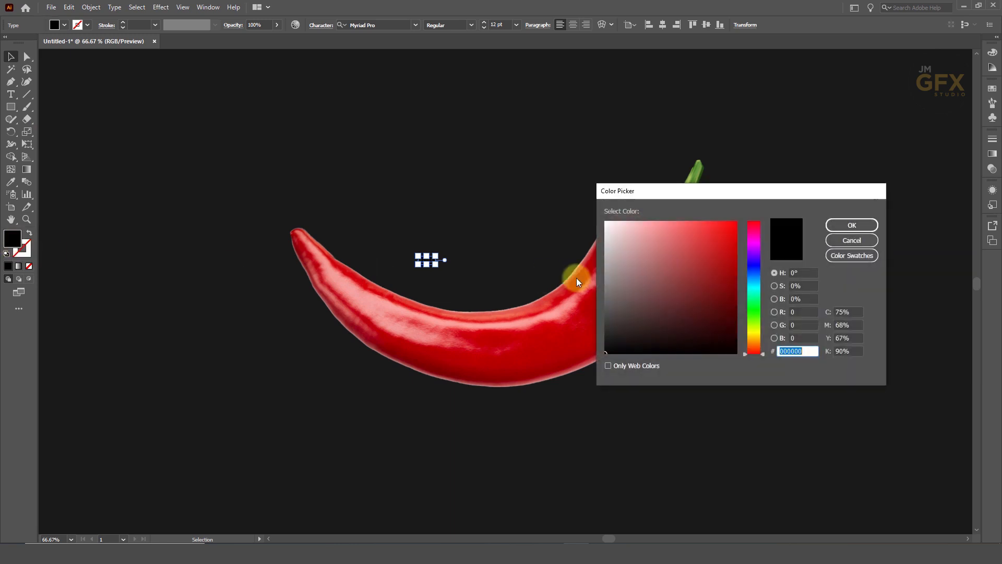
click(603, 217)
click(846, 225)
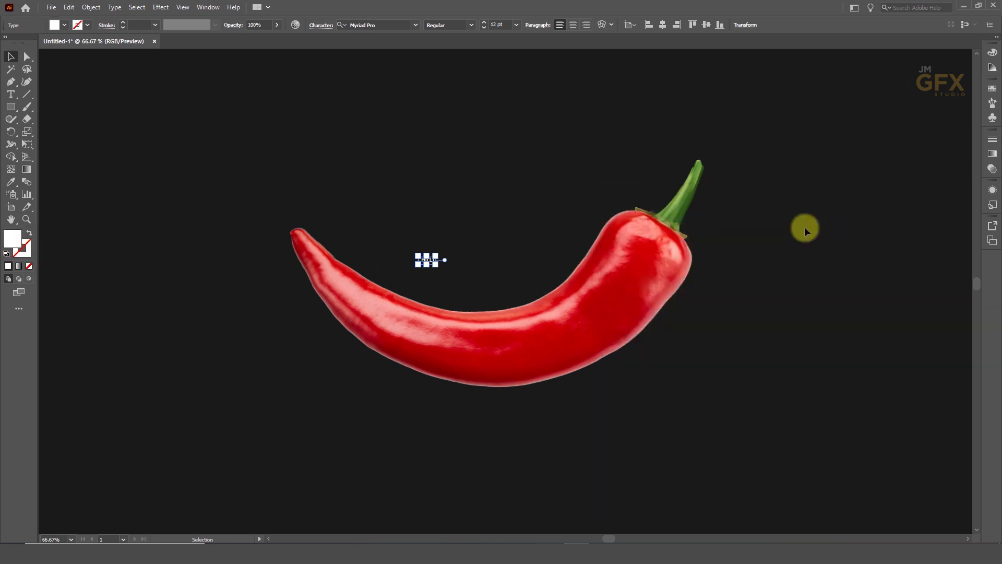
Step: Enlarge the CHILLY text to about 169 pt and set it in Bold over the middle of the chilli
drag(437, 265, 543, 330)
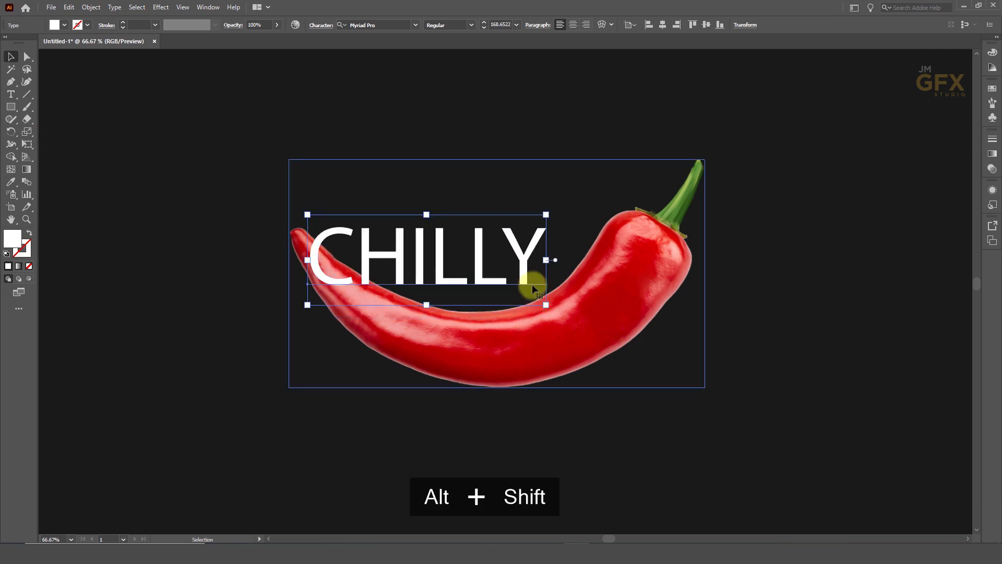
drag(522, 261, 591, 342)
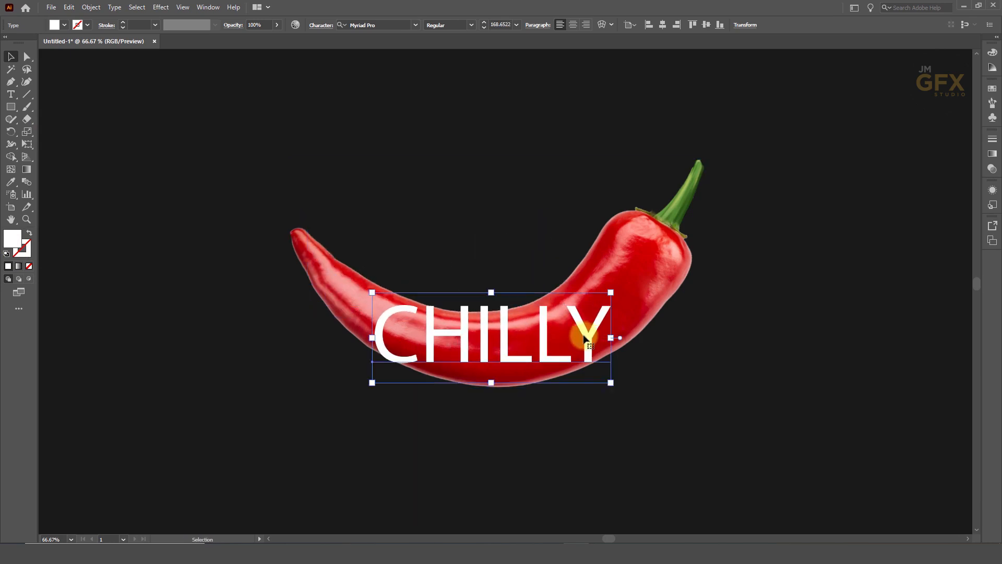
click(472, 25)
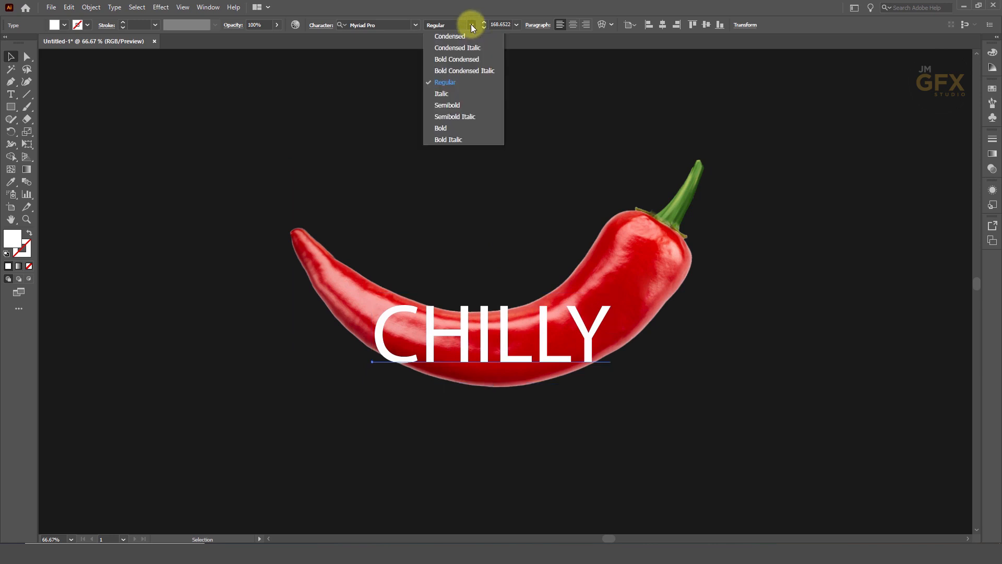
click(464, 133)
drag(515, 328, 499, 335)
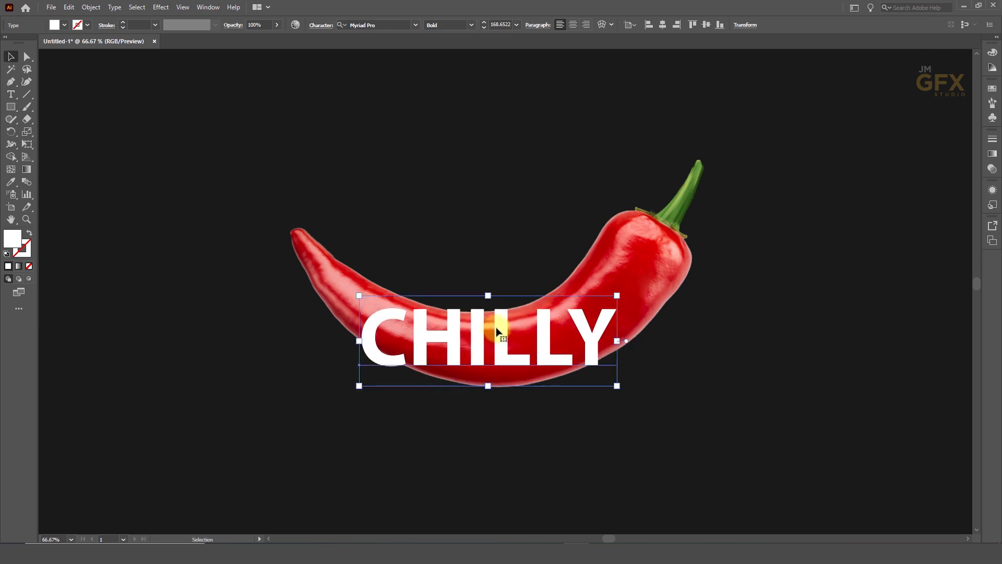
Step: Apply an envelope warp to the text with horizontal Arc style, -24% bend and 34% horizontal distortion
click(88, 8)
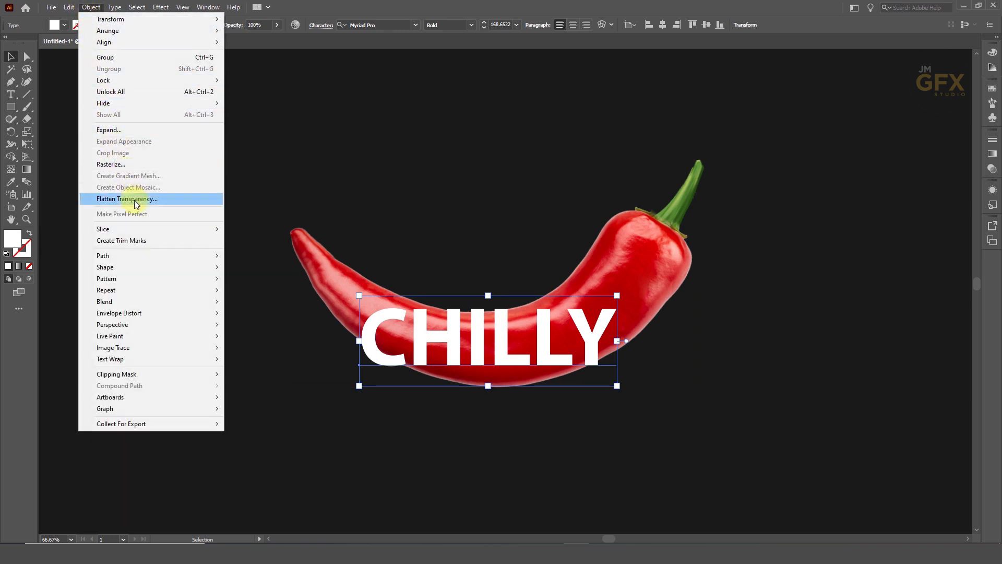
mouse_move(145, 312)
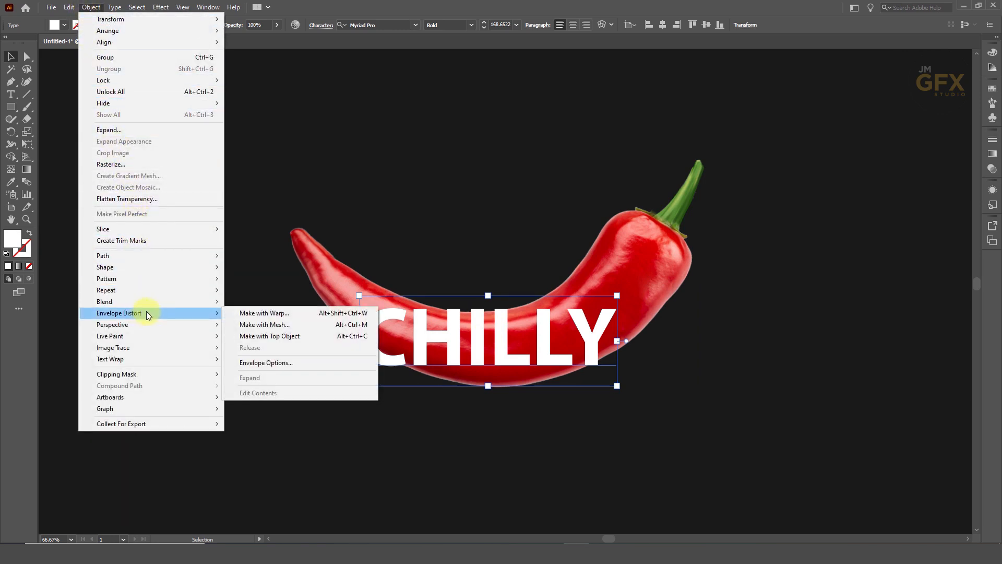
click(288, 313)
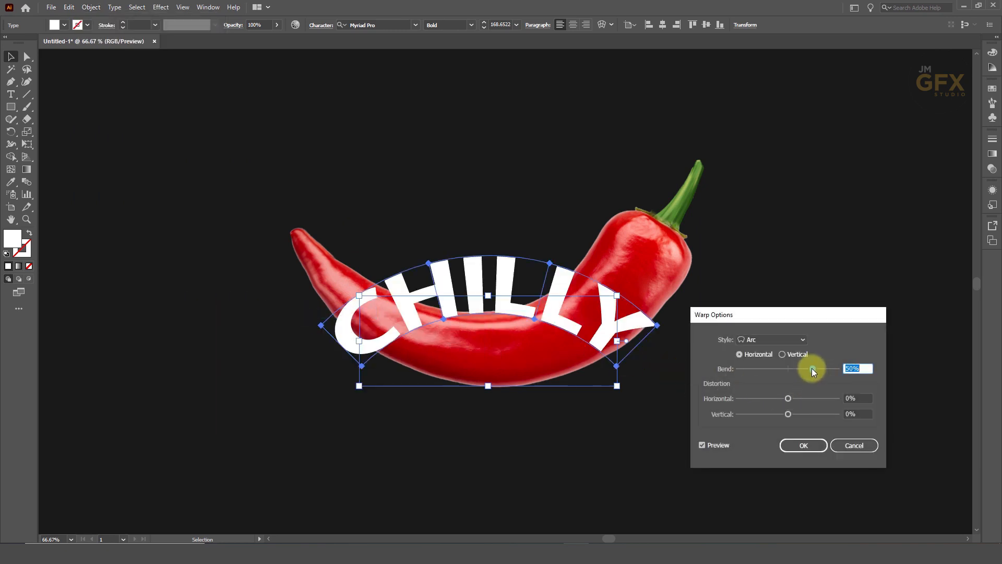
drag(810, 369, 805, 399)
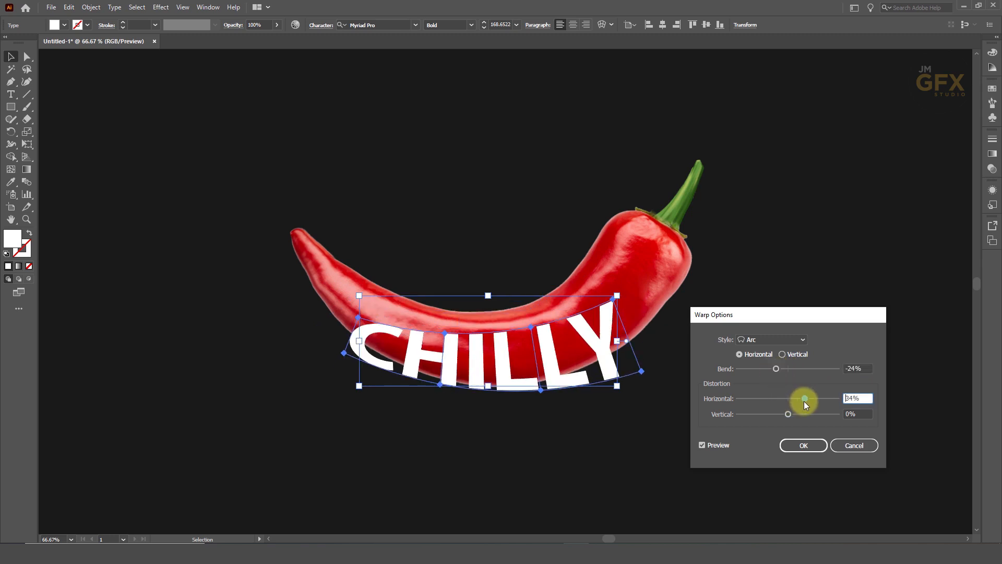
click(802, 446)
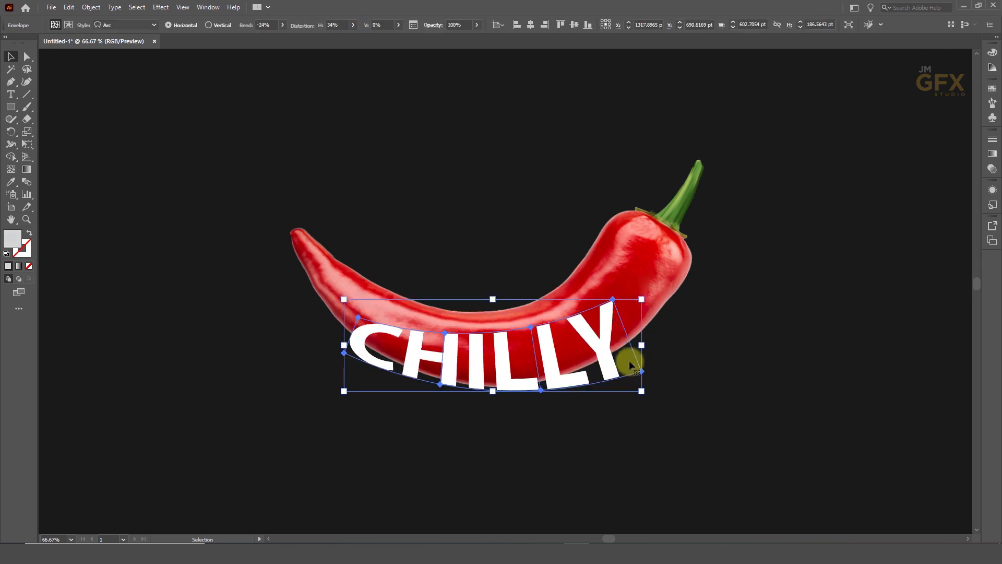
Step: Resize the warped text to about 508 × 227 pt on the chilli and adjust its mesh points to follow the chilli's edges
drag(605, 335, 601, 312)
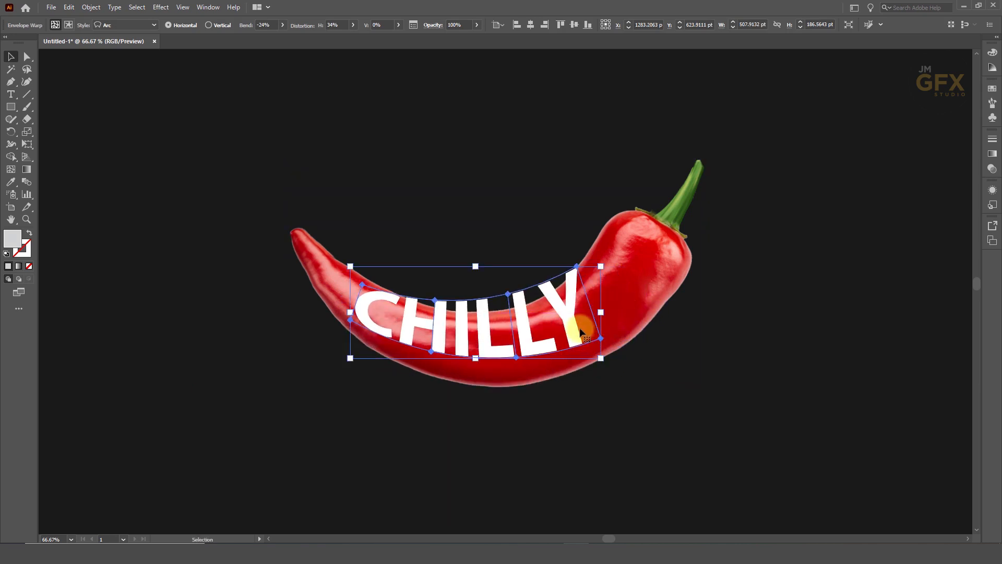
drag(475, 358, 499, 382)
click(27, 57)
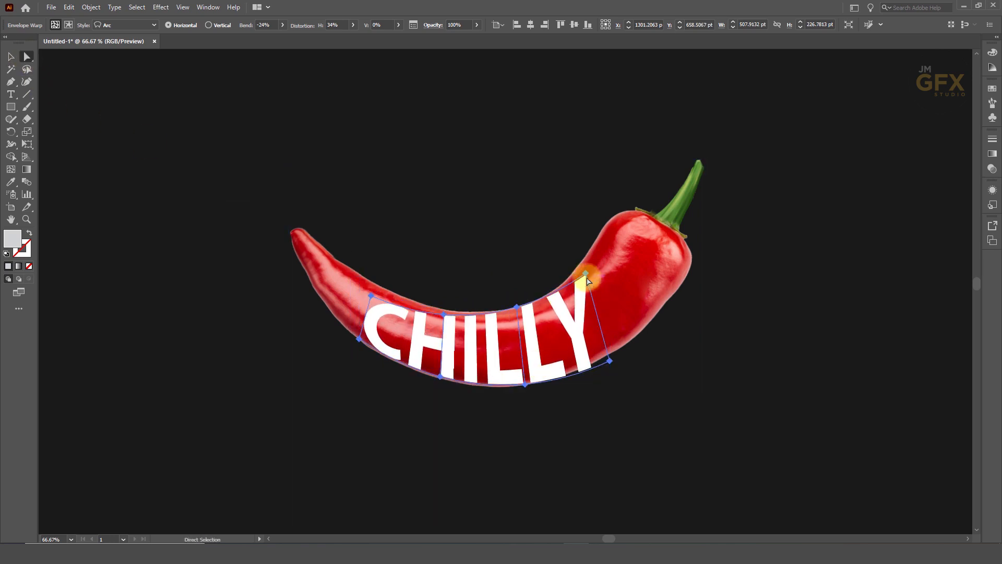
click(579, 270)
drag(384, 279, 354, 341)
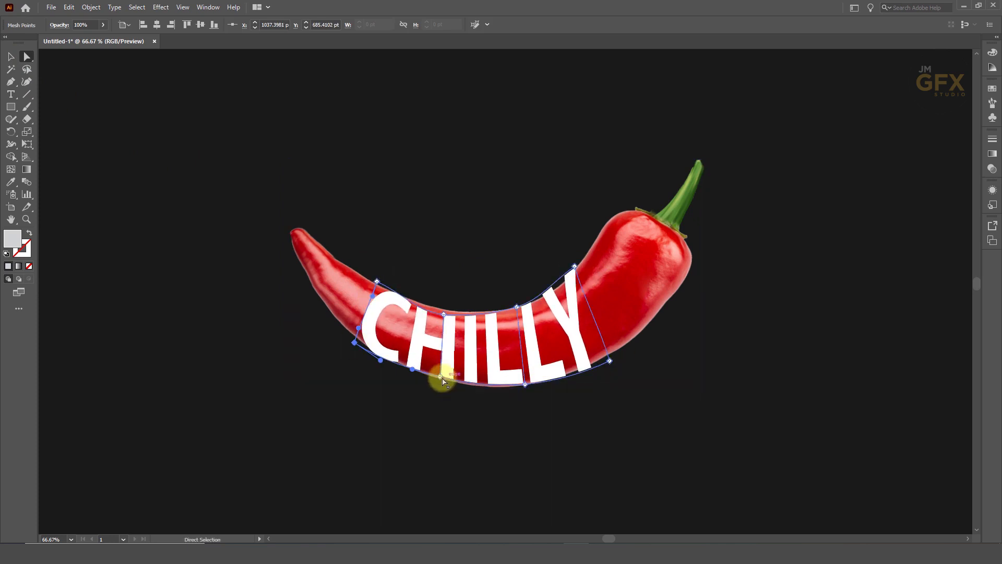
drag(439, 380, 441, 384)
drag(446, 312, 448, 315)
click(10, 55)
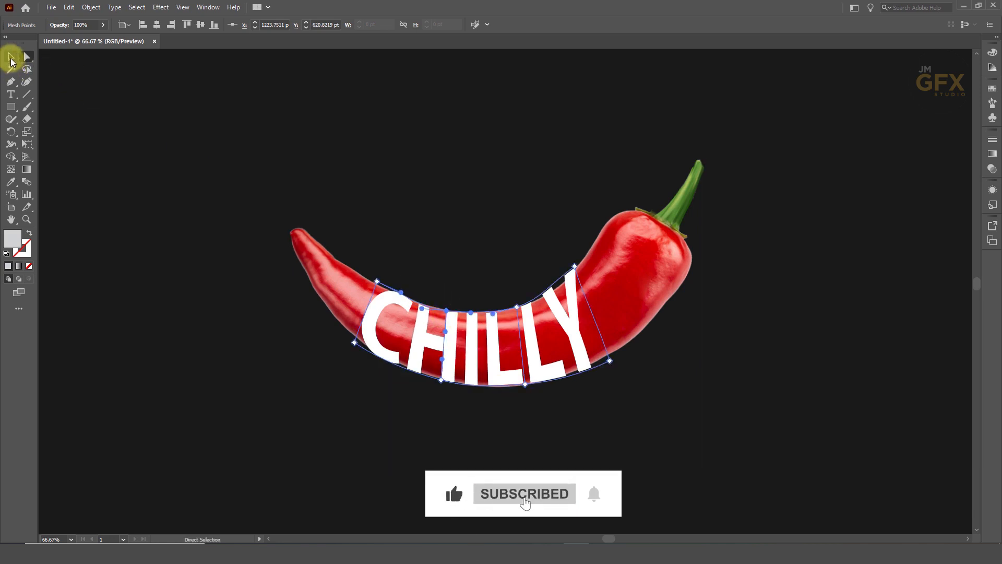
click(96, 94)
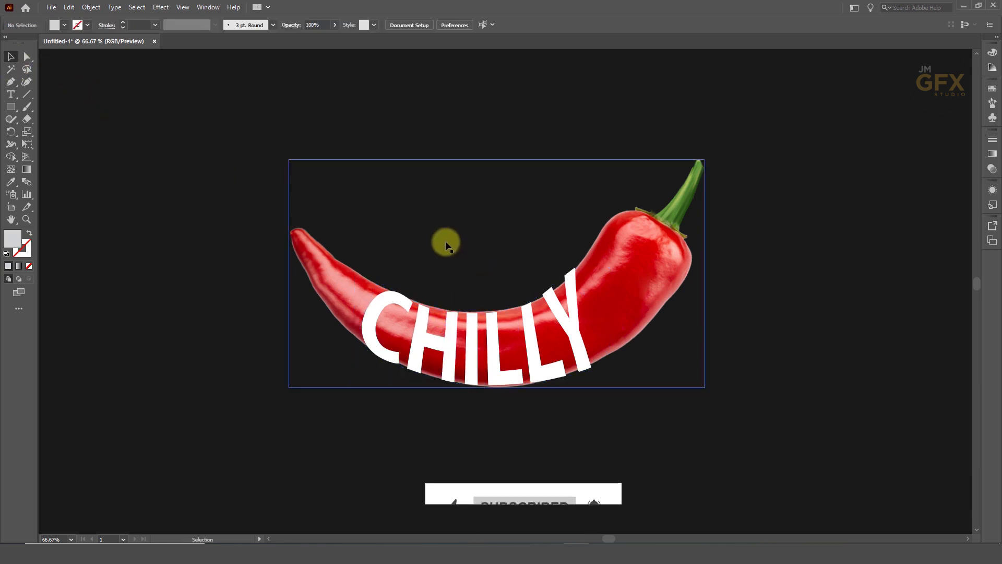
Step: Copy the warped CHILLY text together with the chilli image
click(379, 301)
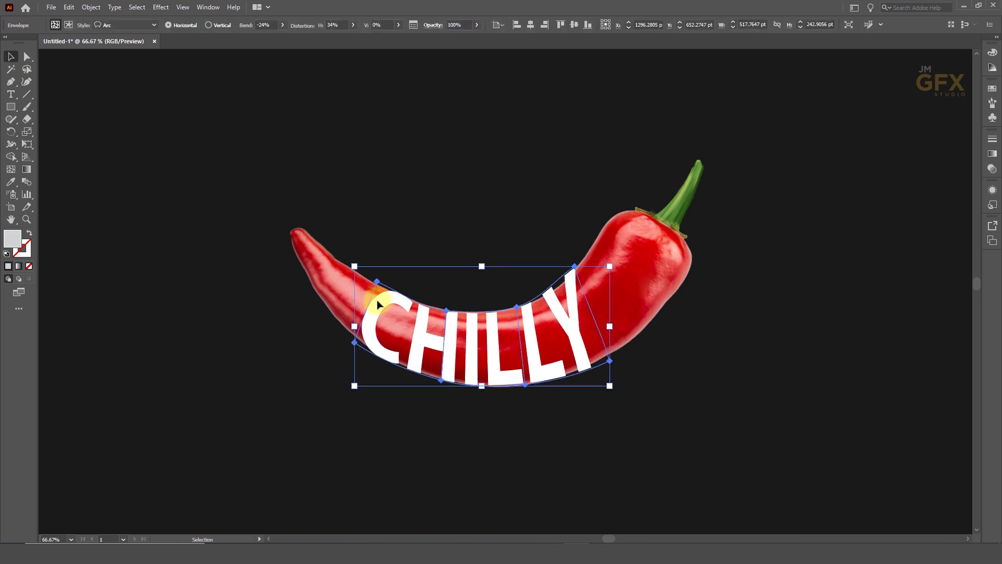
shift+click(325, 277)
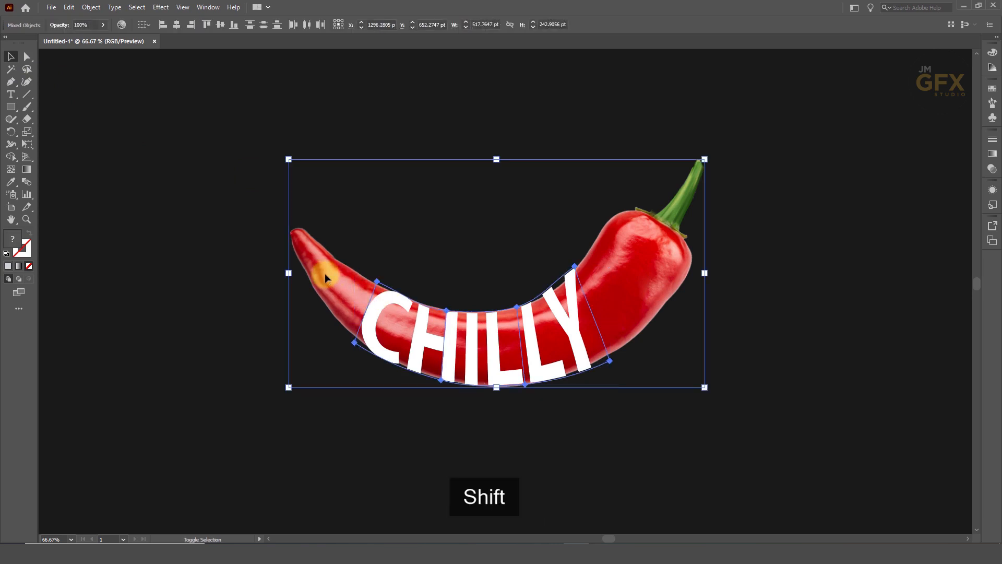
click(70, 8)
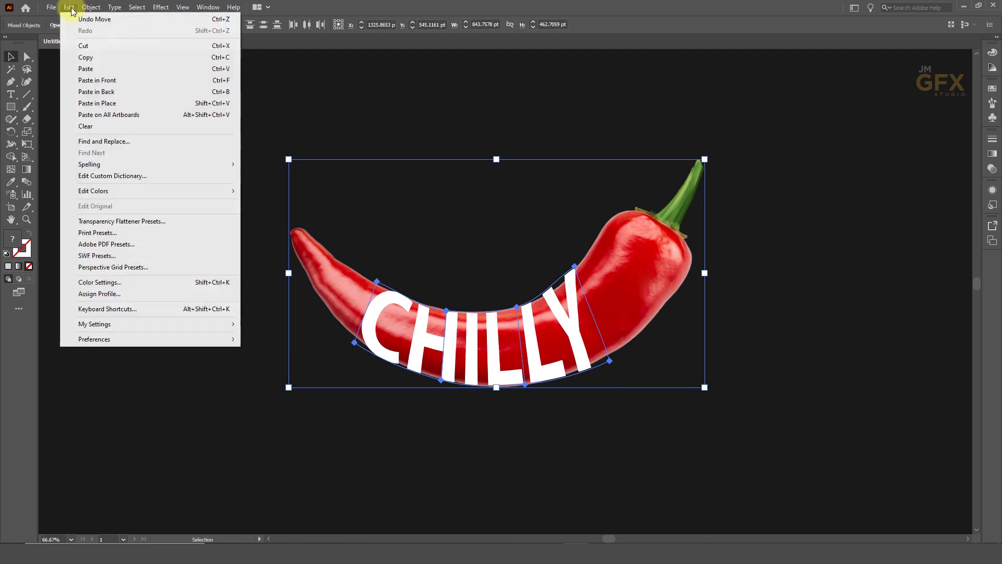
click(93, 59)
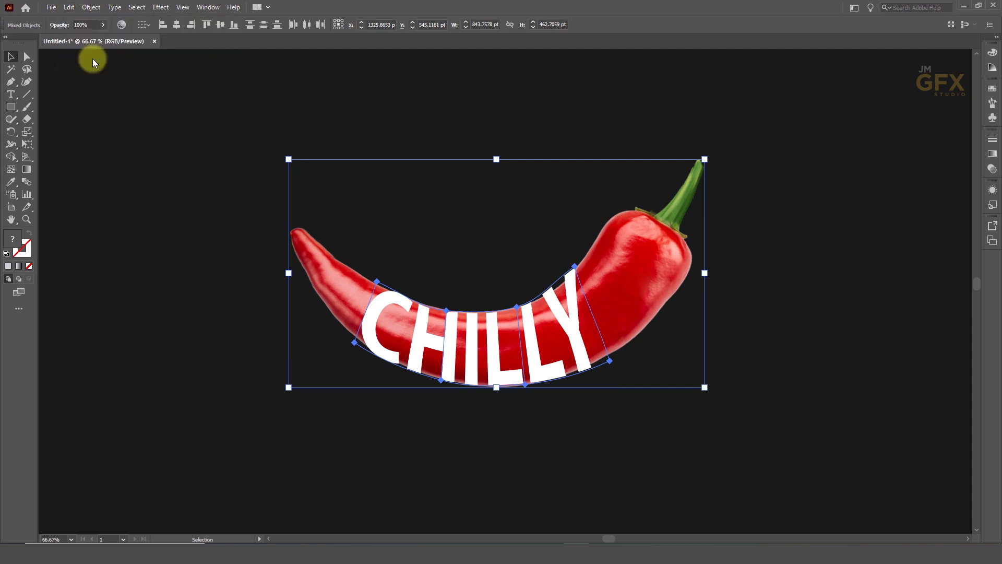
Step: Paste the copied artwork in place on a new layer above Layer 1 and hide that new layer
click(208, 7)
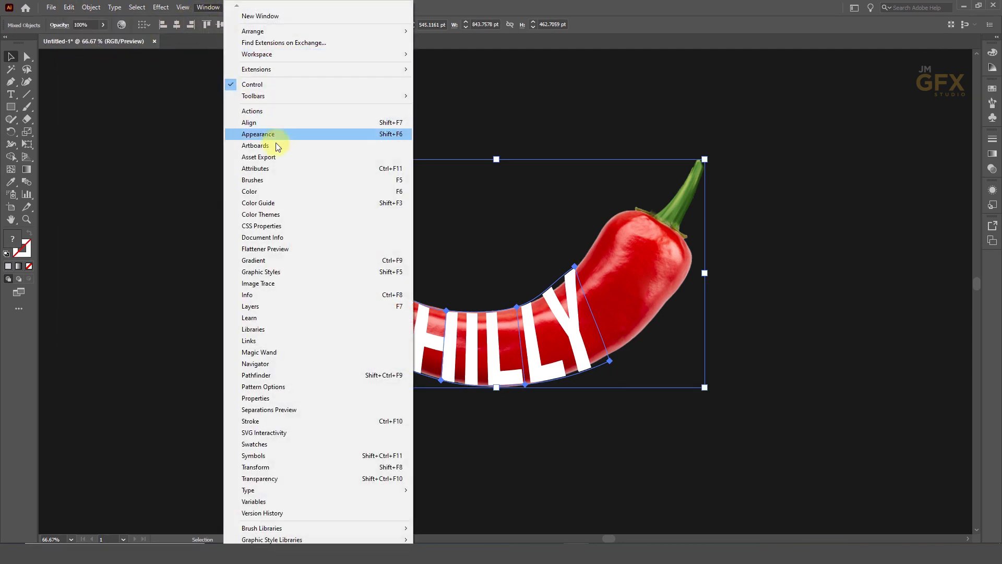
click(280, 306)
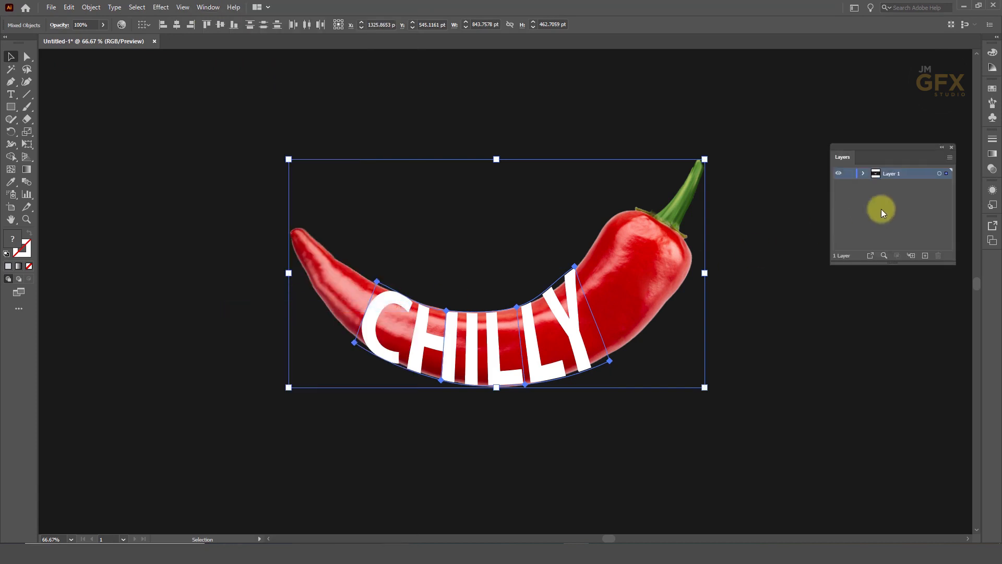
click(927, 256)
click(70, 7)
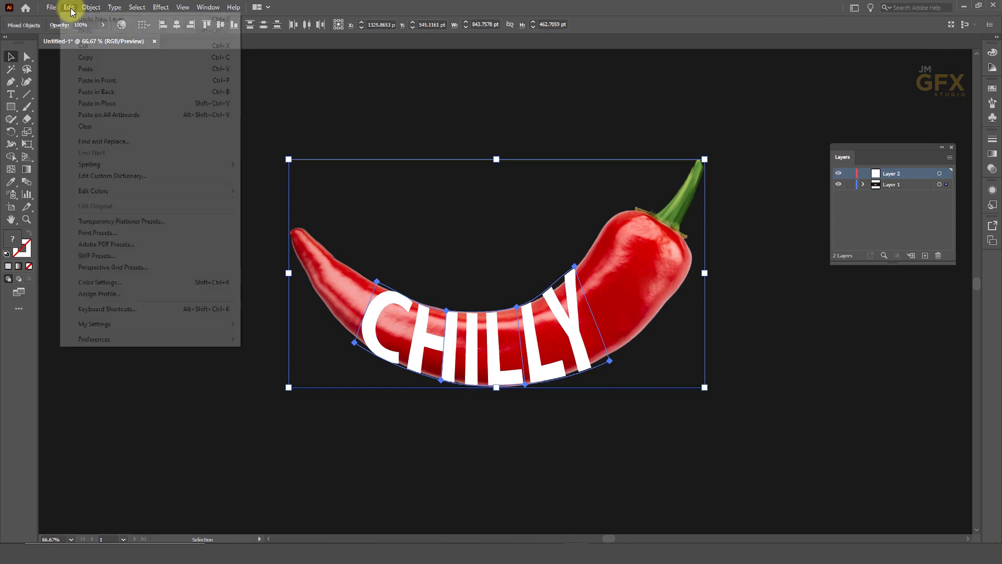
click(109, 103)
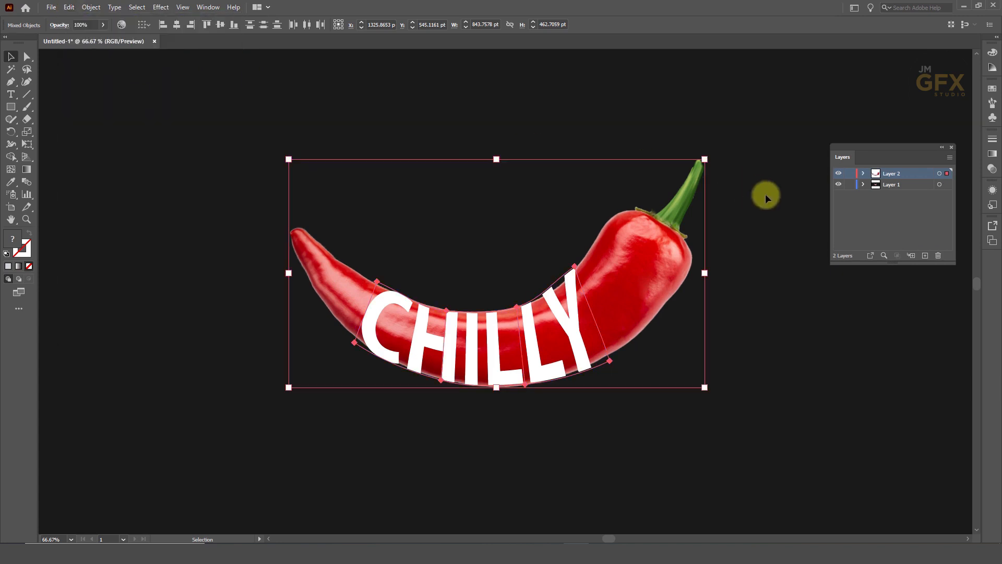
click(838, 173)
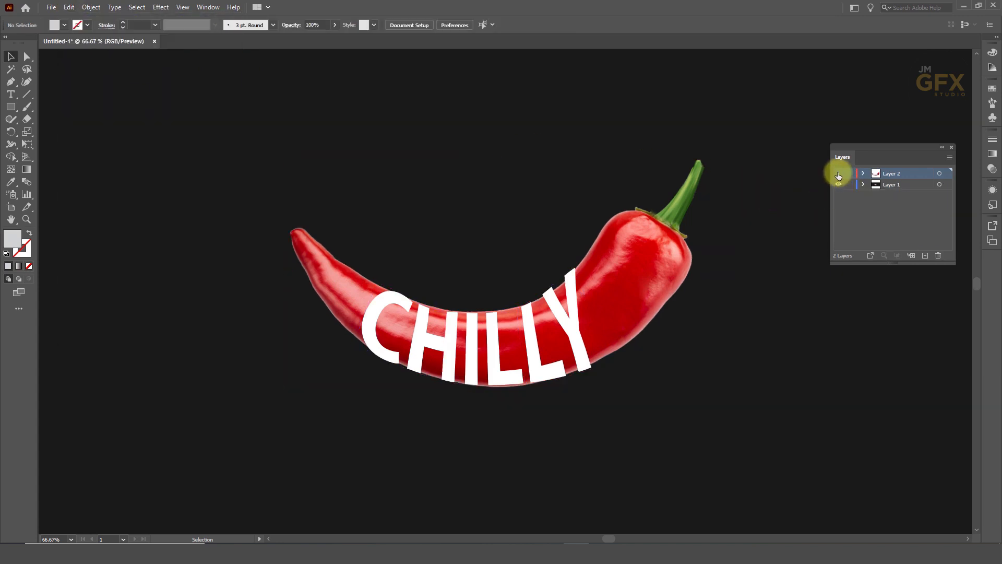
Step: Expand the warped CHILLY text on Layer 1, including its object and fill
click(448, 327)
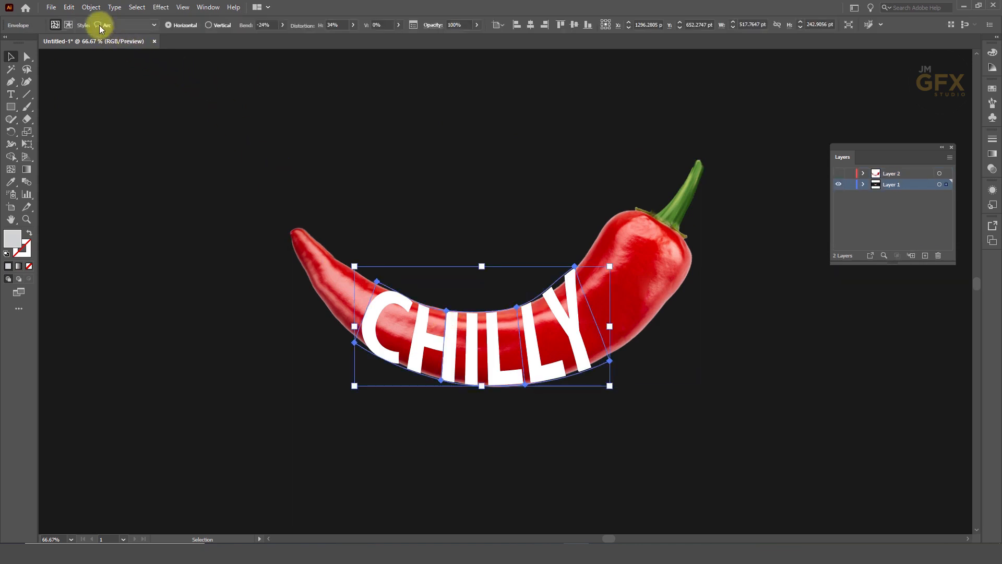
click(93, 10)
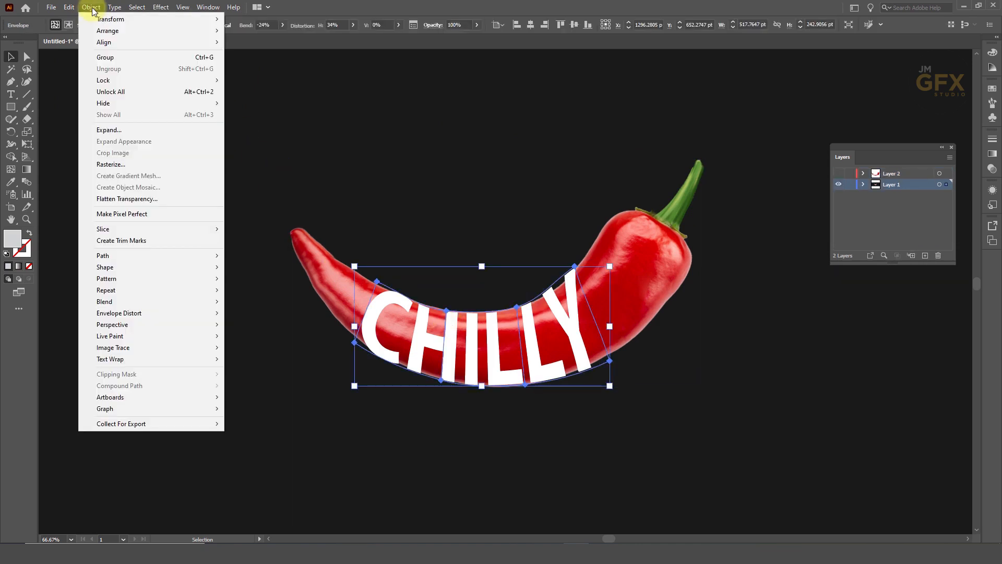
click(130, 130)
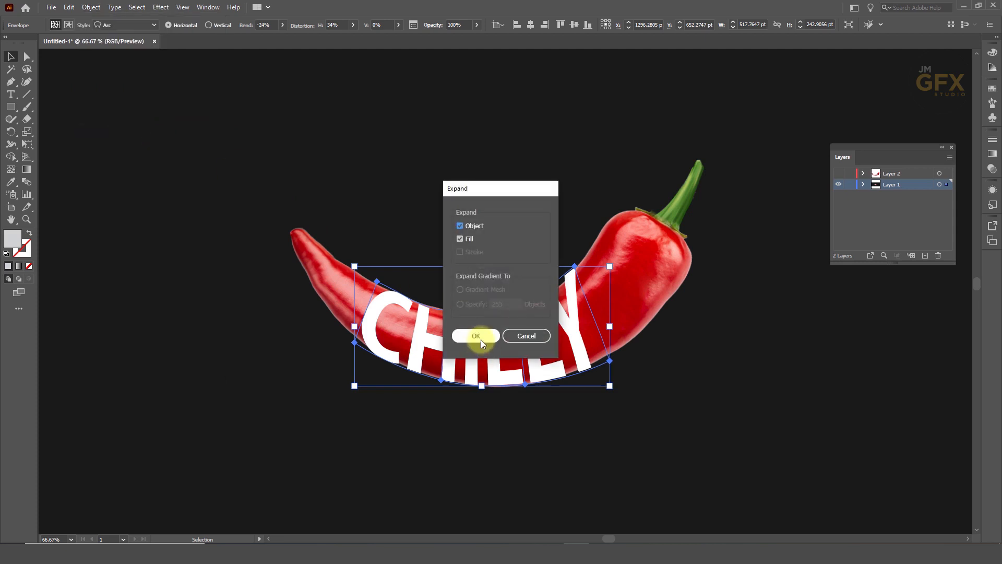
click(480, 337)
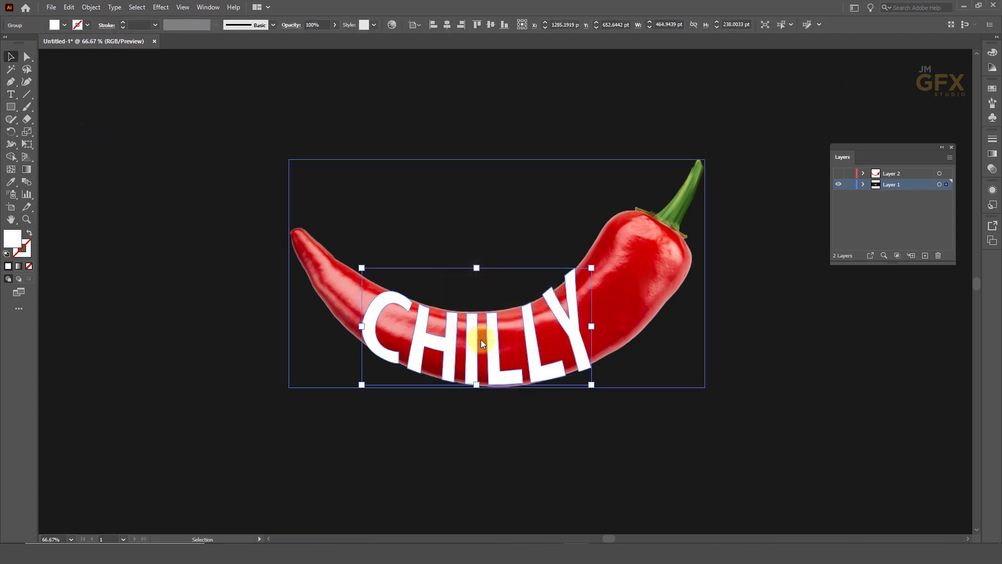
Step: Turn the expanded CHILLY letters into a single compound path and deselect it
click(84, 9)
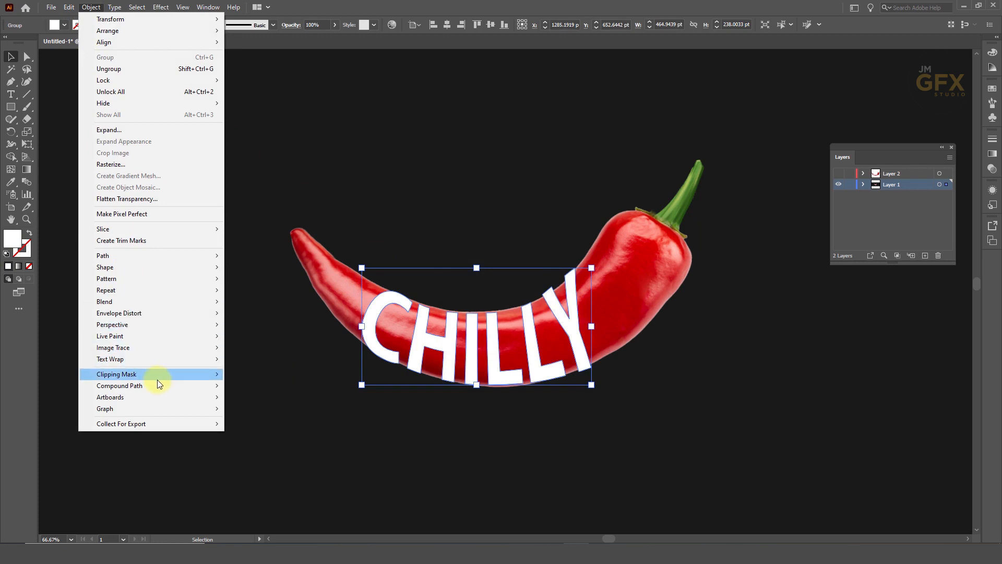
mouse_move(161, 386)
click(259, 386)
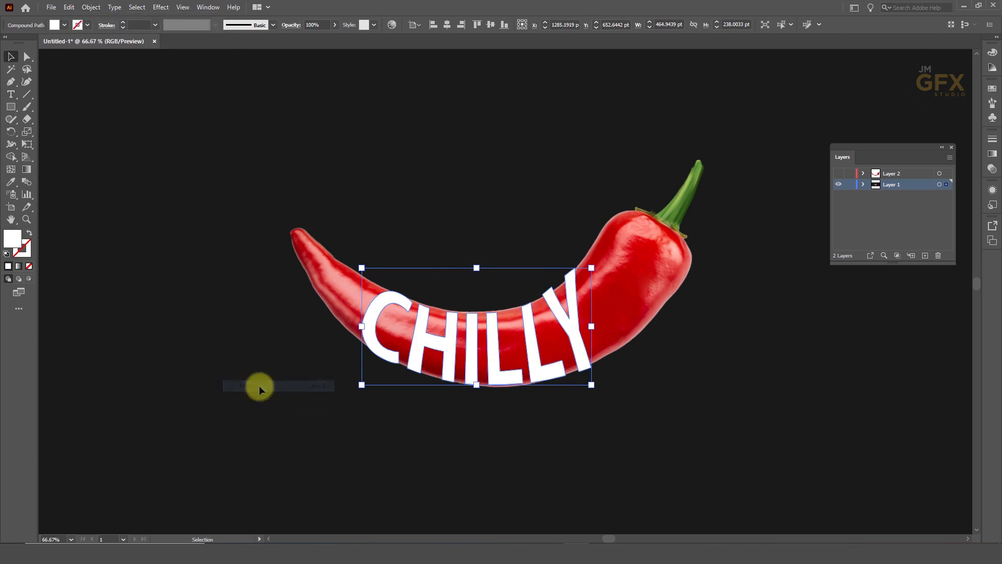
click(293, 361)
click(208, 295)
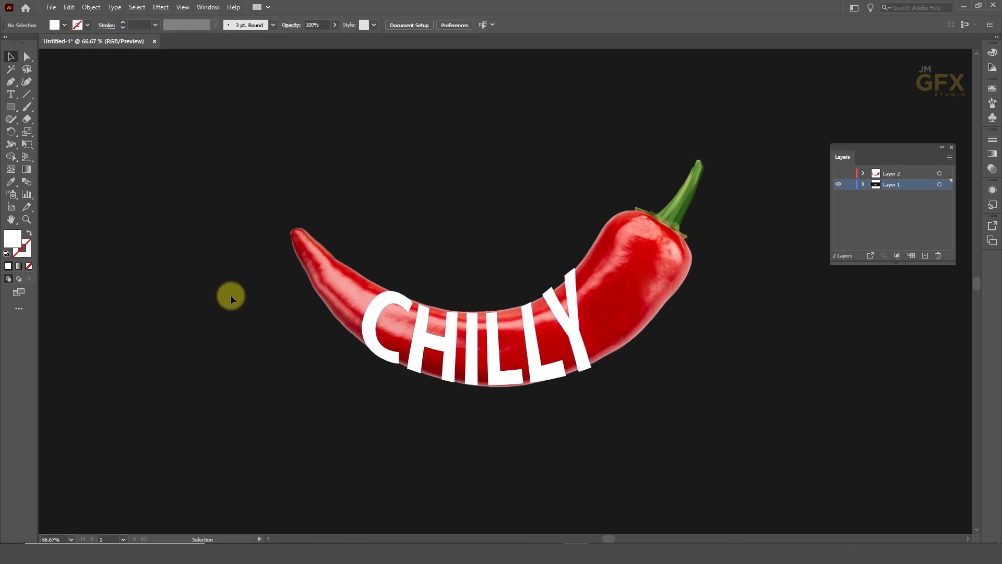
Step: Clip the Layer 1 chilli image to the CHILLY letters with a clipping mask
drag(252, 296, 443, 369)
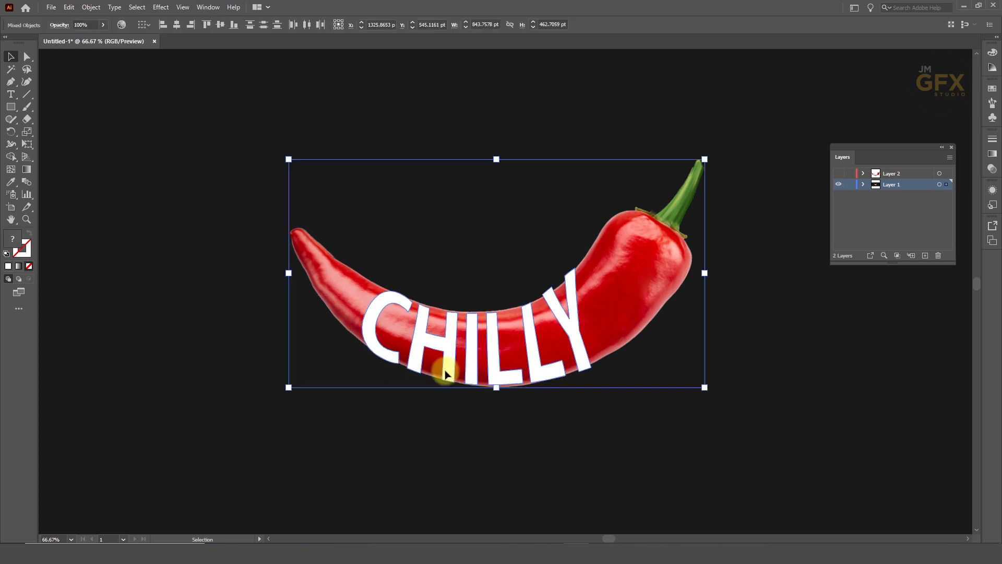
right_click(451, 349)
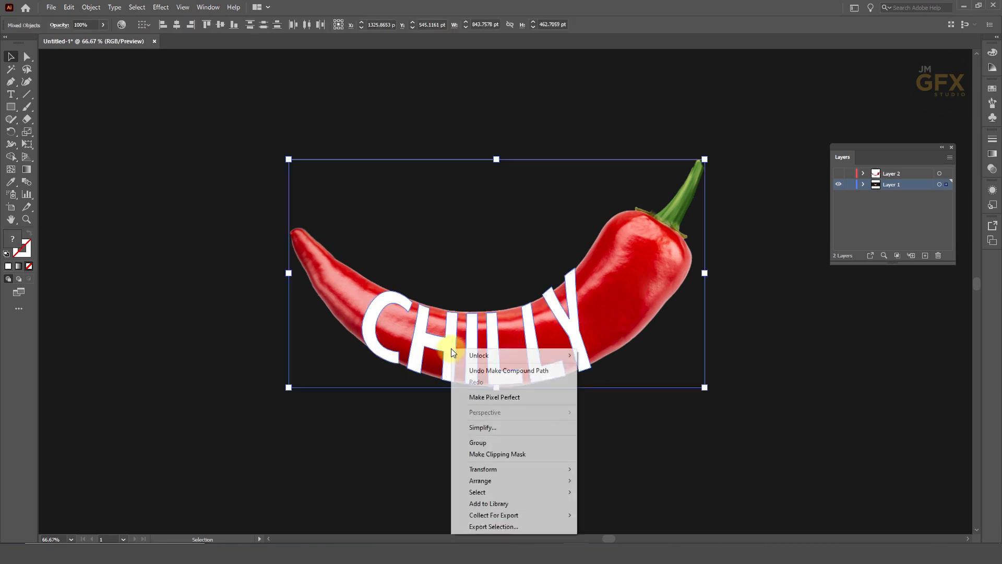
click(528, 453)
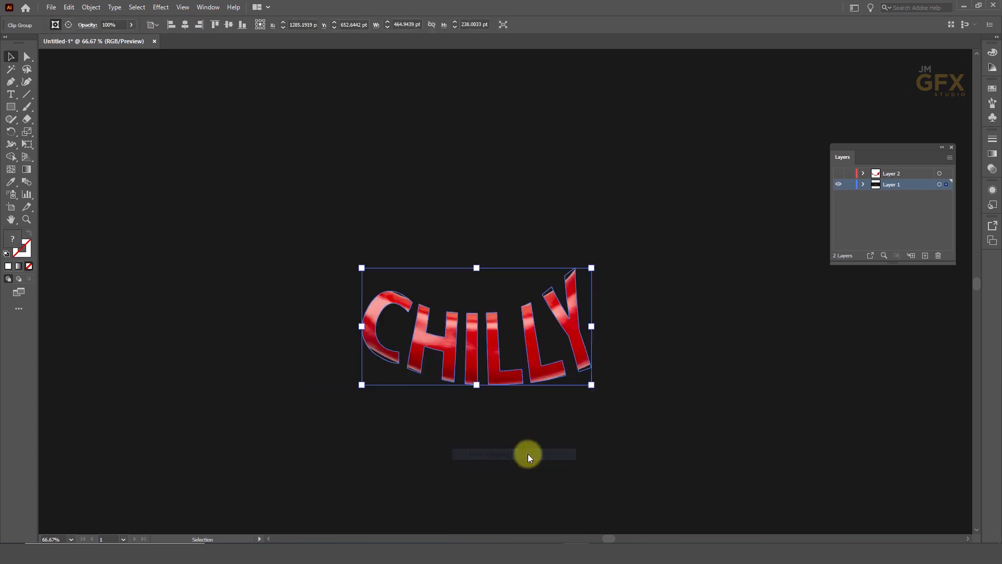
click(701, 385)
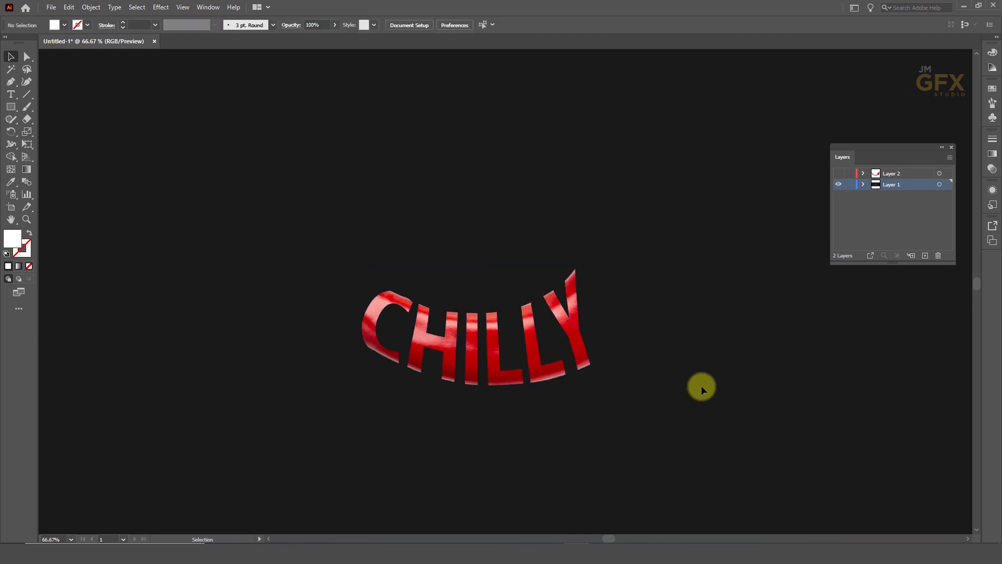
Step: Show Layer 2, lock Layer 1 and select the chilli image on Layer 2
click(840, 174)
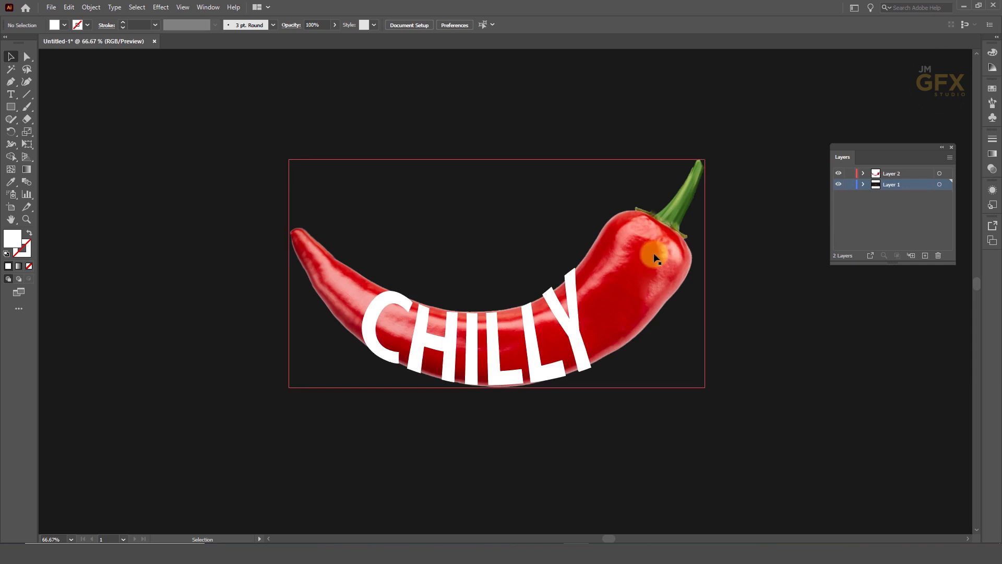
click(850, 185)
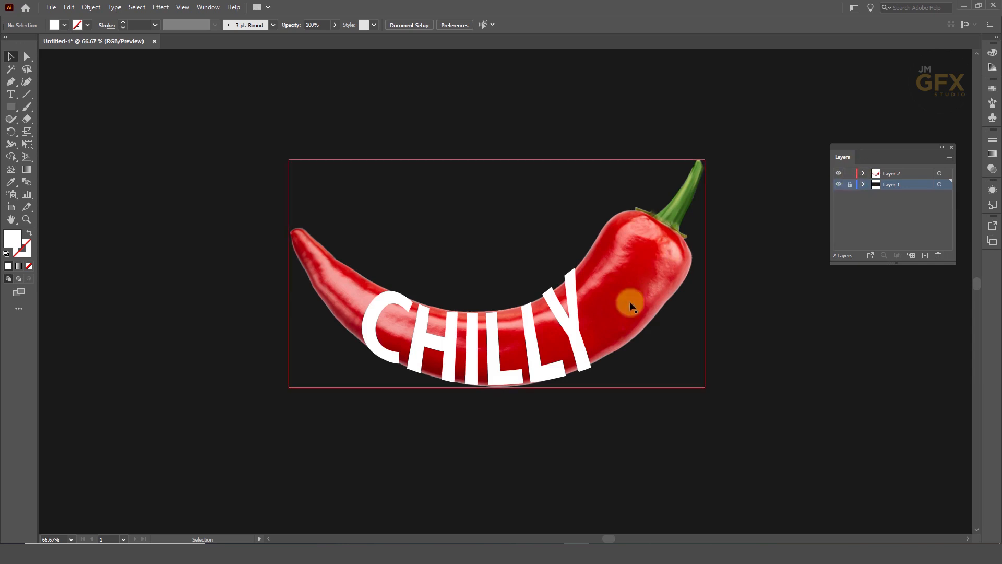
click(625, 273)
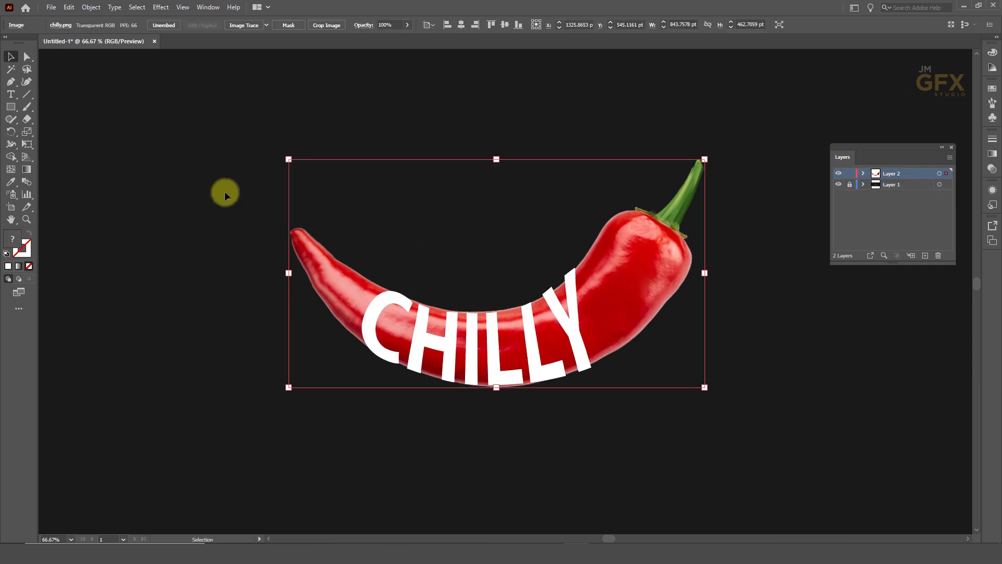
Step: Draw a closed Pen path around the chilli's pointed tip, with one edge running through the letter C
click(11, 83)
click(403, 288)
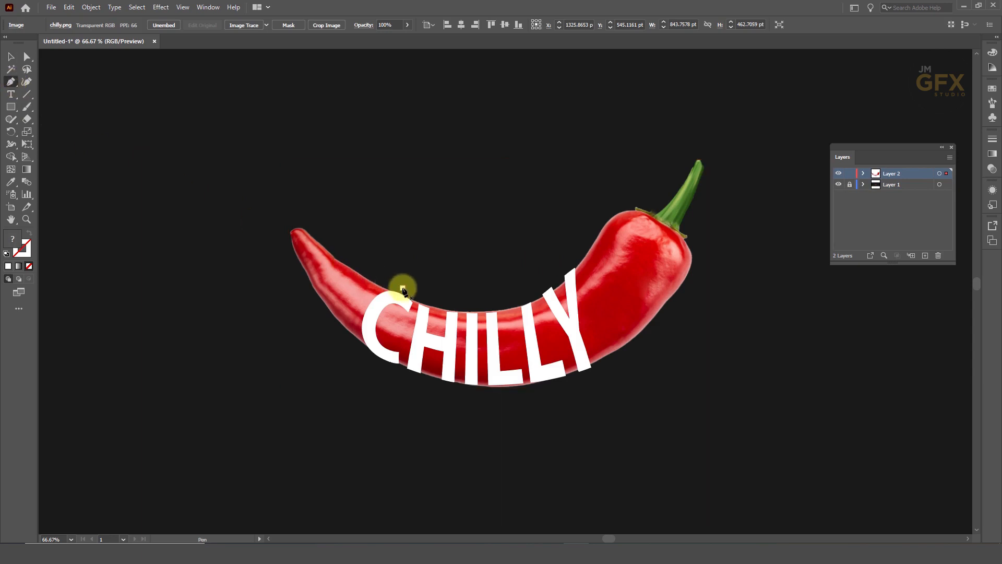
click(387, 298)
click(366, 326)
click(375, 349)
click(385, 372)
click(276, 364)
click(250, 220)
click(288, 185)
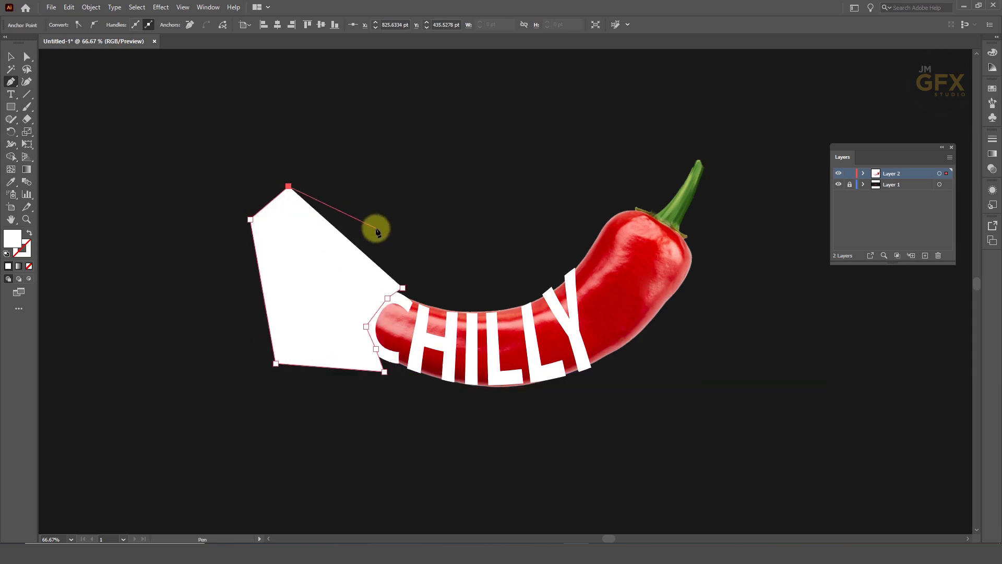
click(376, 228)
click(402, 289)
Step: Give the path around the chilli's tip no fill and a white stroke
click(10, 56)
click(6, 255)
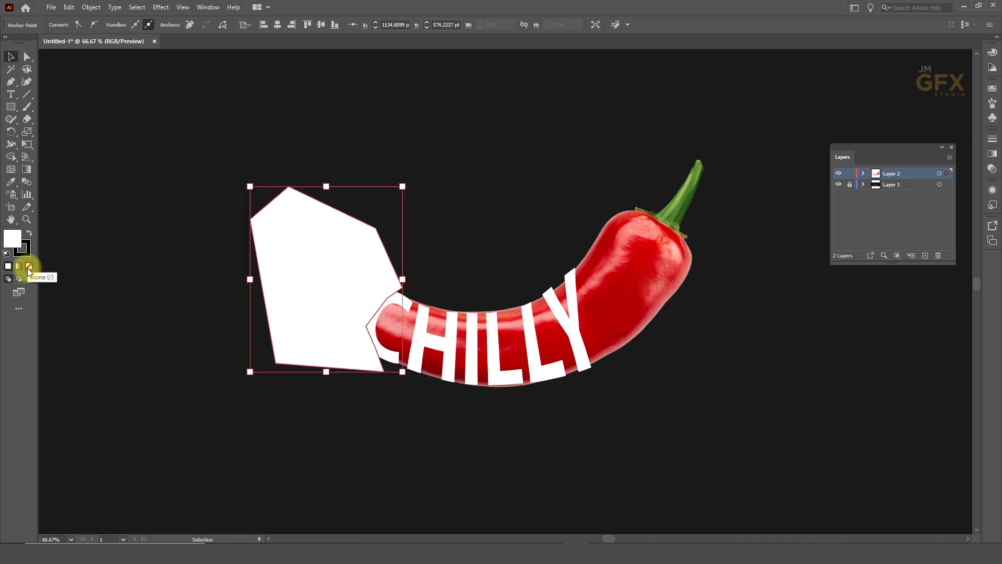
click(28, 266)
click(6, 255)
click(30, 232)
click(28, 266)
click(118, 246)
Step: Draw a second closed Pen path around the chilli's stem end, with one edge running along the letter Y
click(12, 82)
click(570, 252)
click(573, 320)
click(590, 373)
click(592, 382)
click(711, 326)
click(731, 217)
click(724, 128)
click(650, 127)
click(597, 182)
click(570, 253)
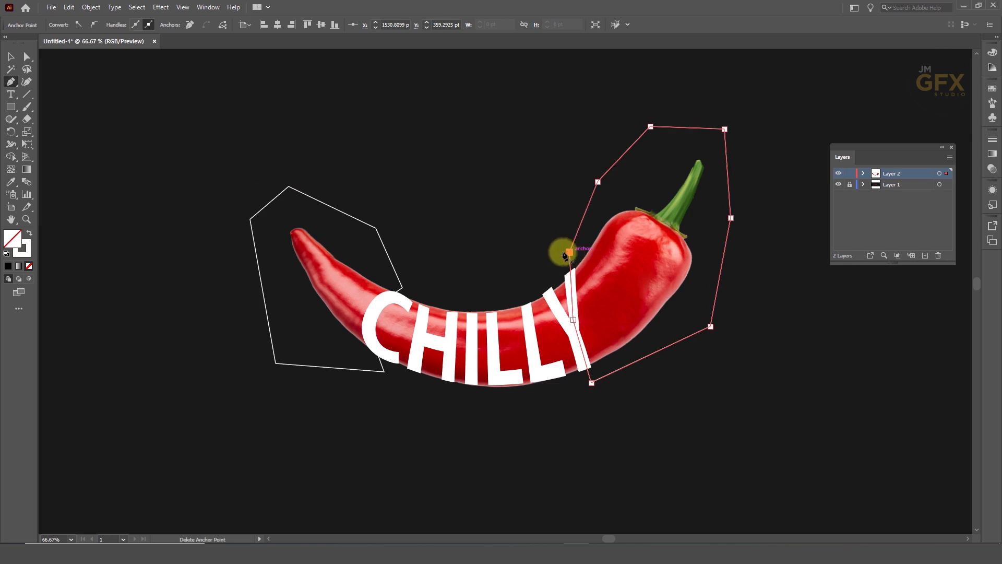
click(11, 57)
click(300, 109)
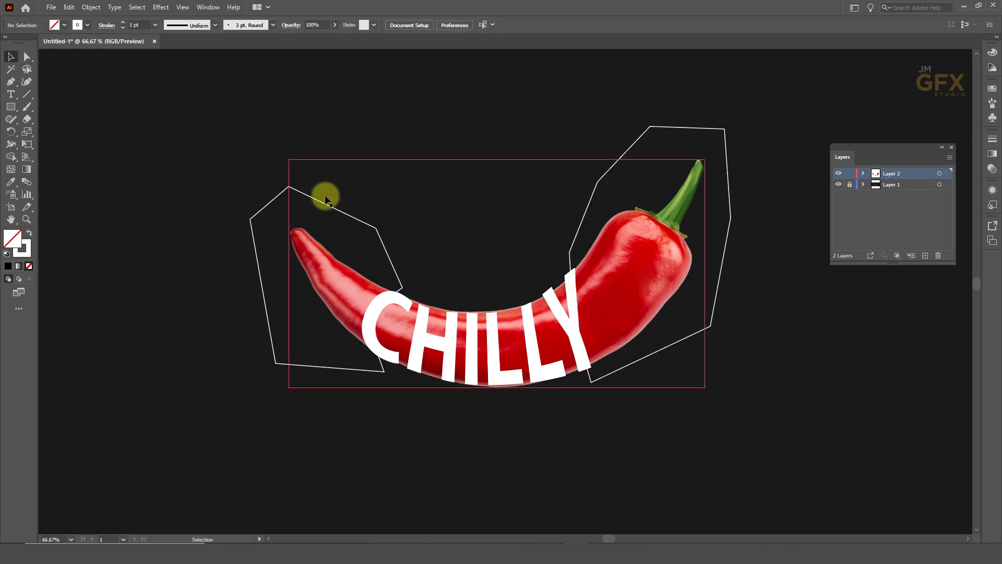
Step: Combine the two outlines around the chilli's tip and stem end into one compound path
click(251, 224)
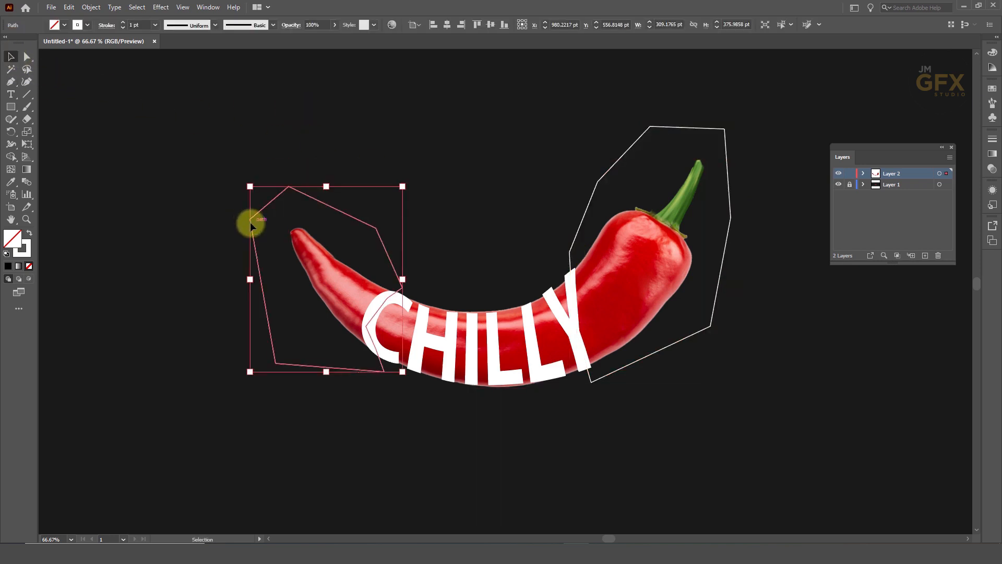
shift+click(726, 141)
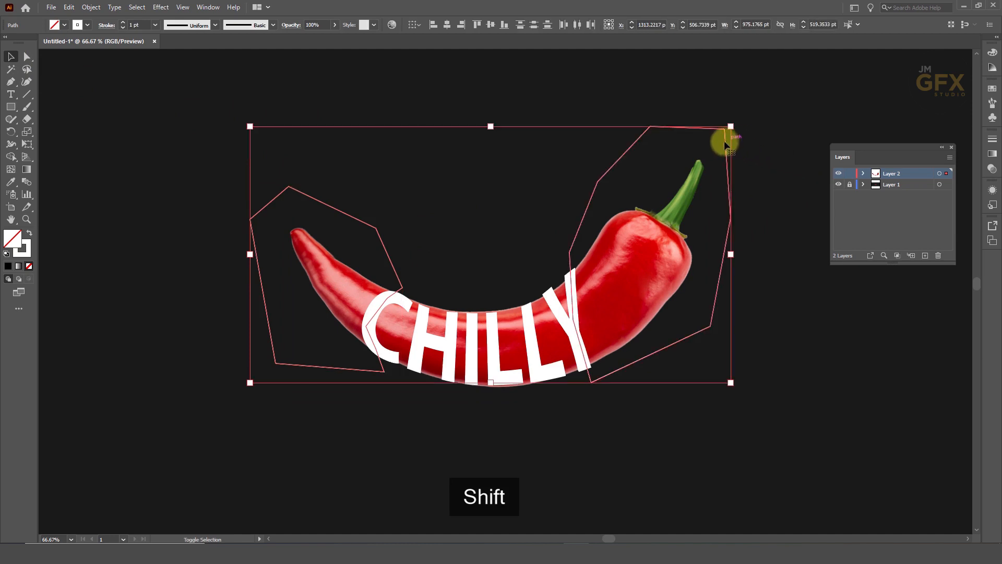
click(91, 8)
mouse_move(161, 385)
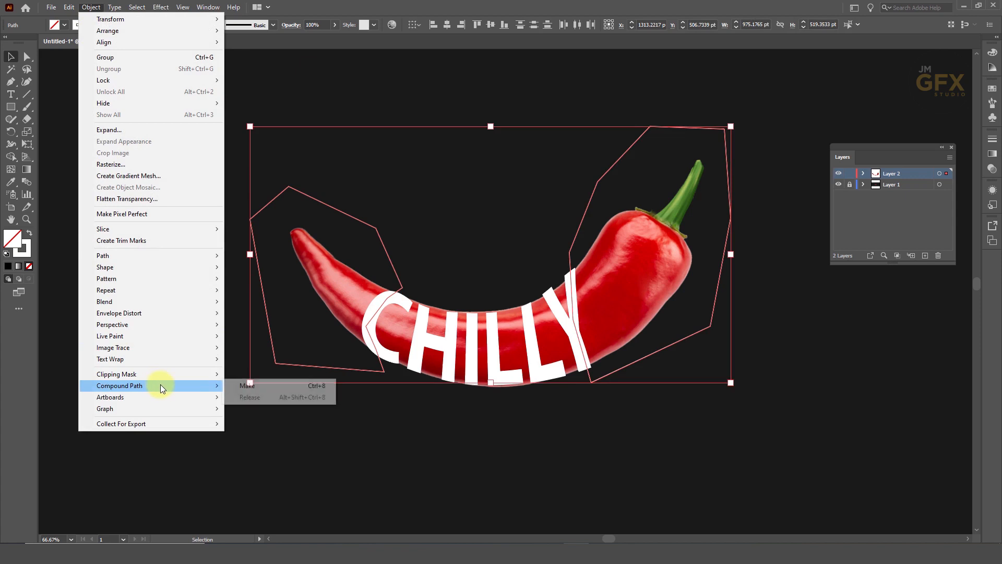
click(256, 387)
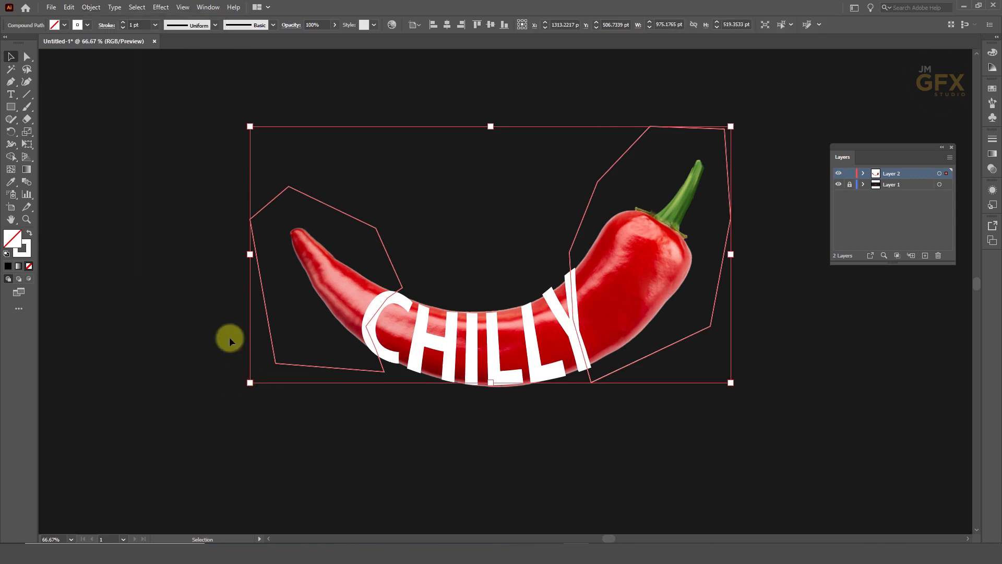
click(193, 249)
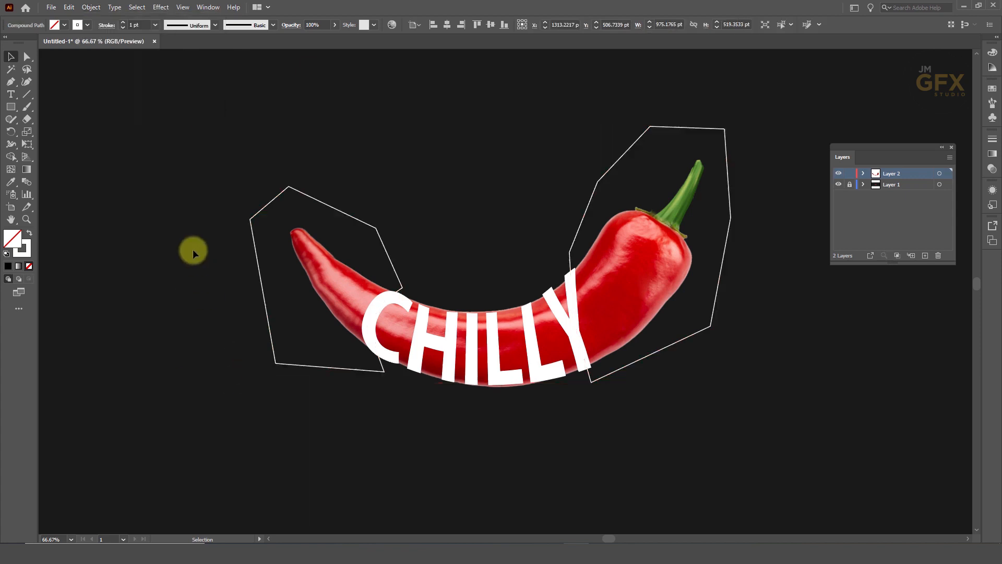
Step: Clip the Layer 2 chilli image to the compound outline so only its tip and stem end show
click(364, 224)
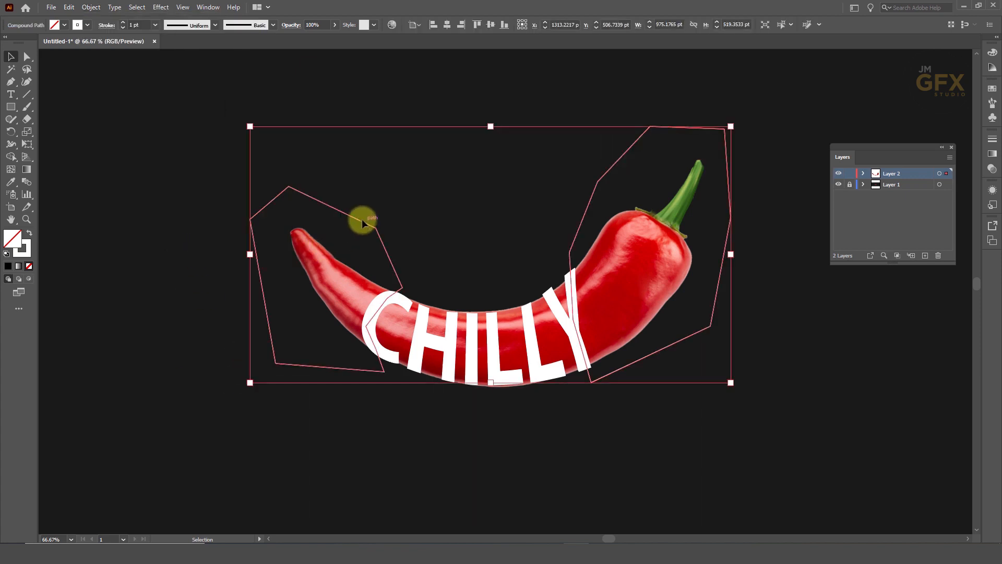
shift+click(324, 269)
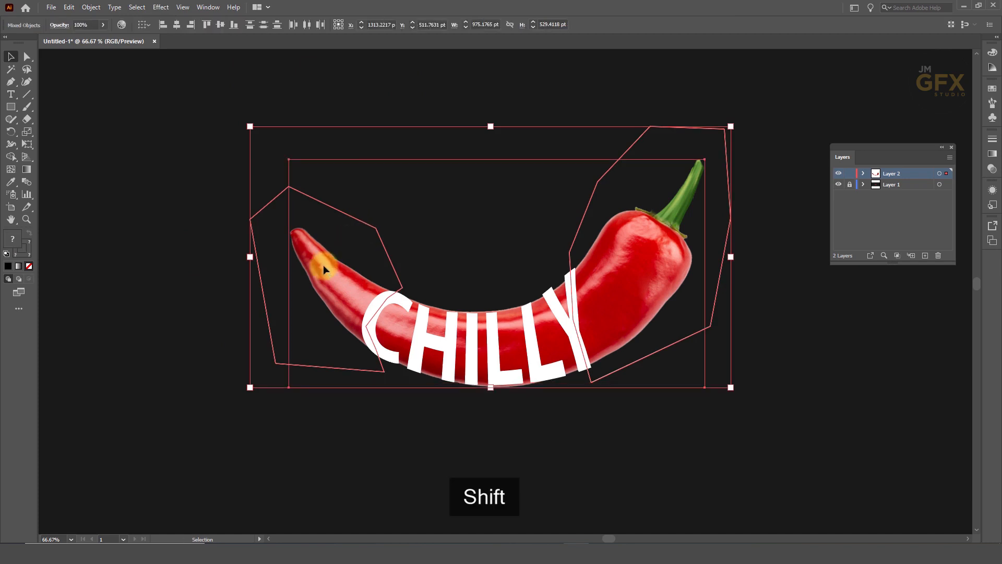
right_click(324, 265)
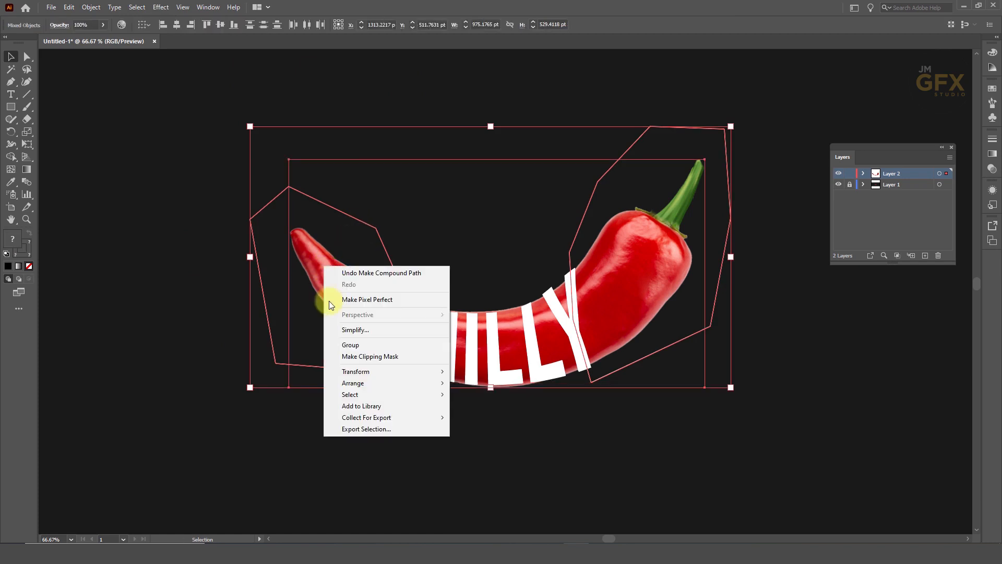
click(368, 357)
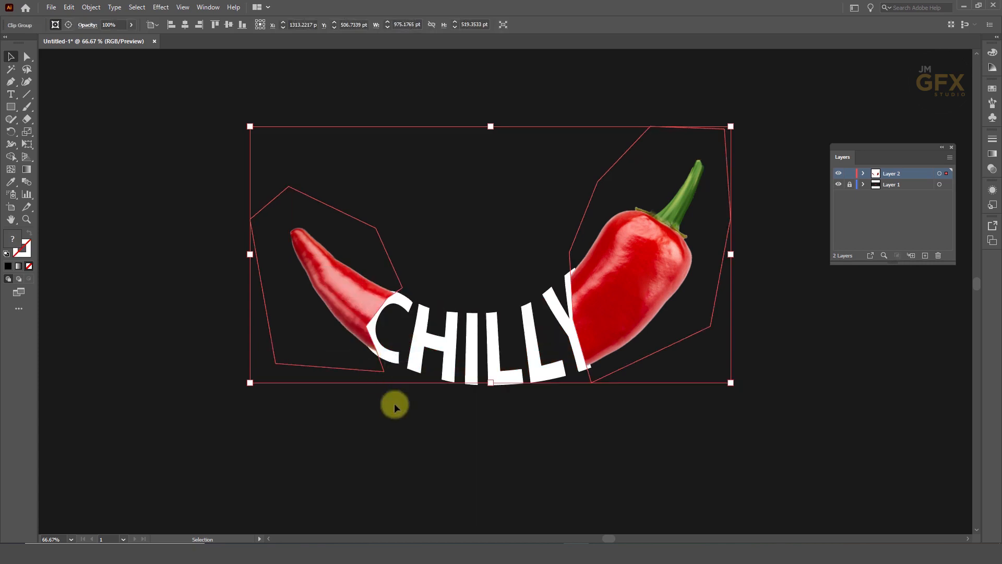
click(430, 439)
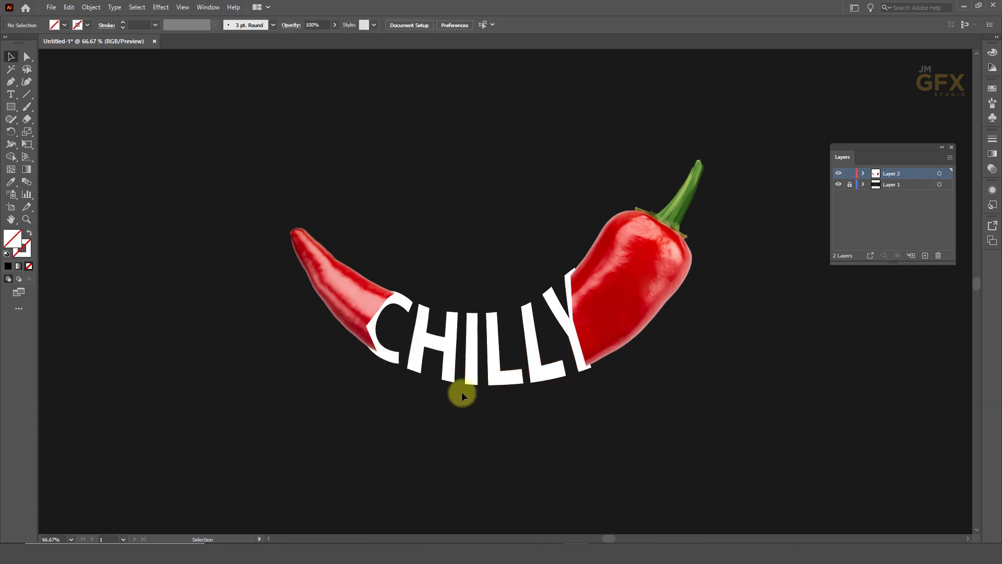
Step: Delete the white CHILLY text from Layer 2 and unlock Layer 1
click(452, 347)
key(Delete)
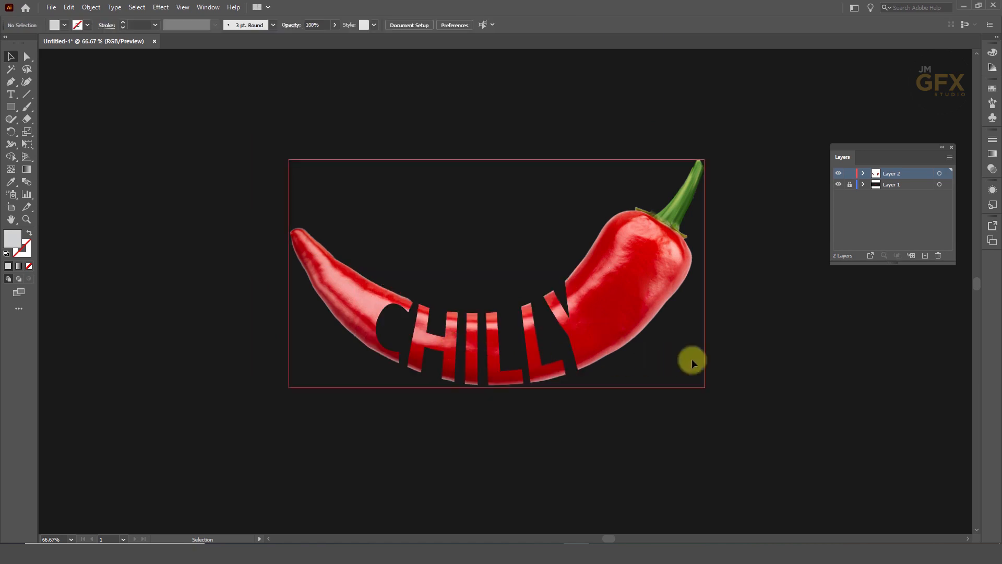
click(850, 184)
Step: Draw a flat ellipse about 666 × 39 pt just beneath the chilli
drag(9, 105, 49, 129)
drag(348, 378, 677, 398)
click(10, 56)
Step: Fill the ellipse with a gradient and set both of its color stops to black
click(993, 153)
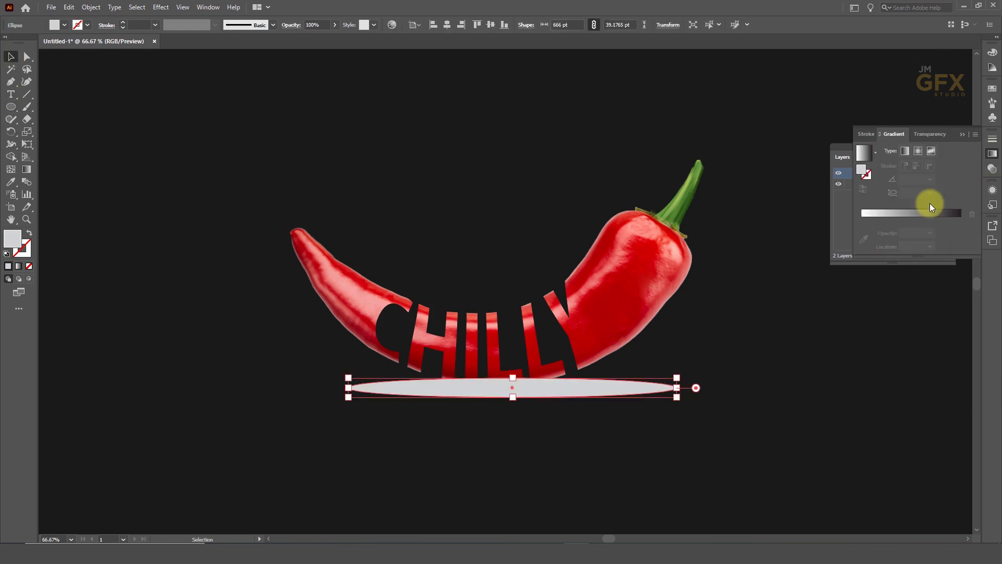
click(905, 228)
double_click(863, 234)
click(848, 265)
double_click(960, 233)
click(850, 267)
key(Escape)
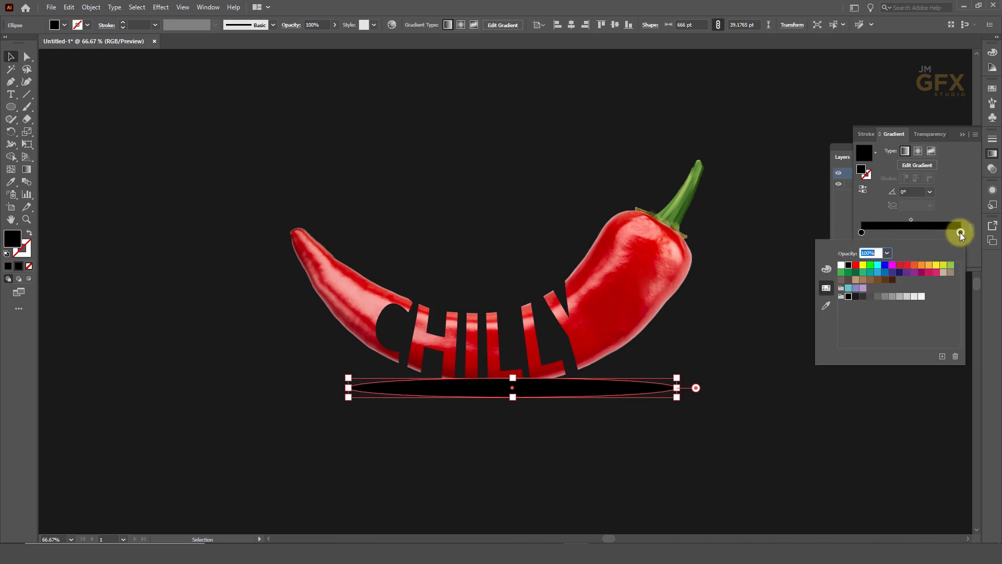
Step: Set the gradient's end stop to 0% opacity and change the gradient type to radial
click(930, 245)
click(940, 256)
click(920, 150)
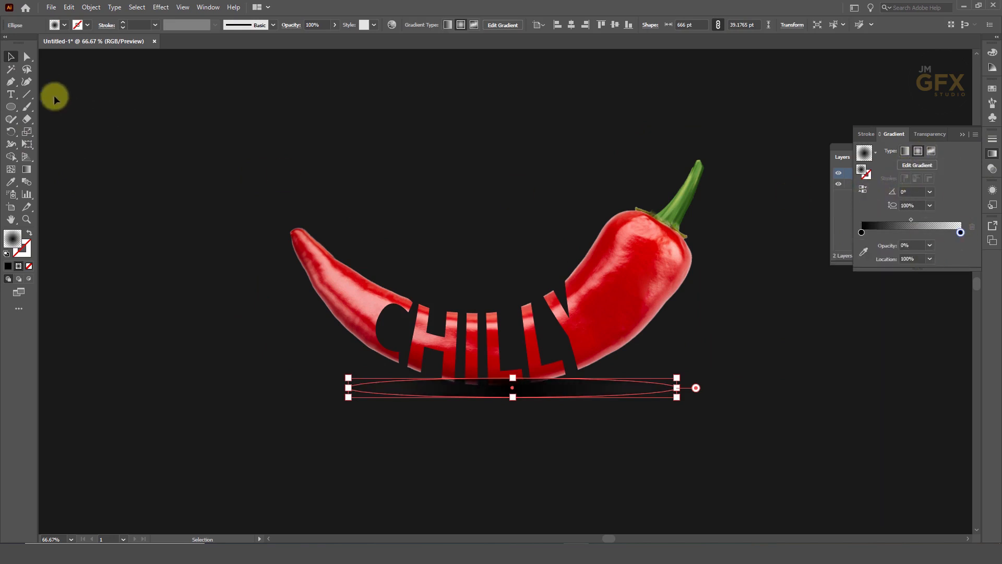
Step: Enlarge the shadow ellipse to about 878 × 76 pt, centre it under the chilli, and extend it slightly downward
click(26, 169)
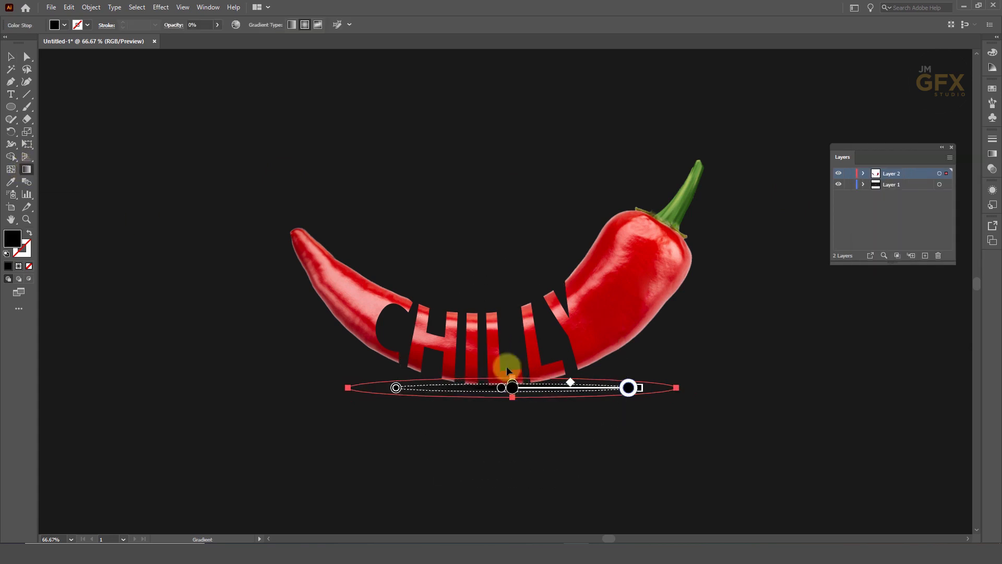
key(v)
click(528, 412)
click(529, 393)
drag(514, 398, 552, 426)
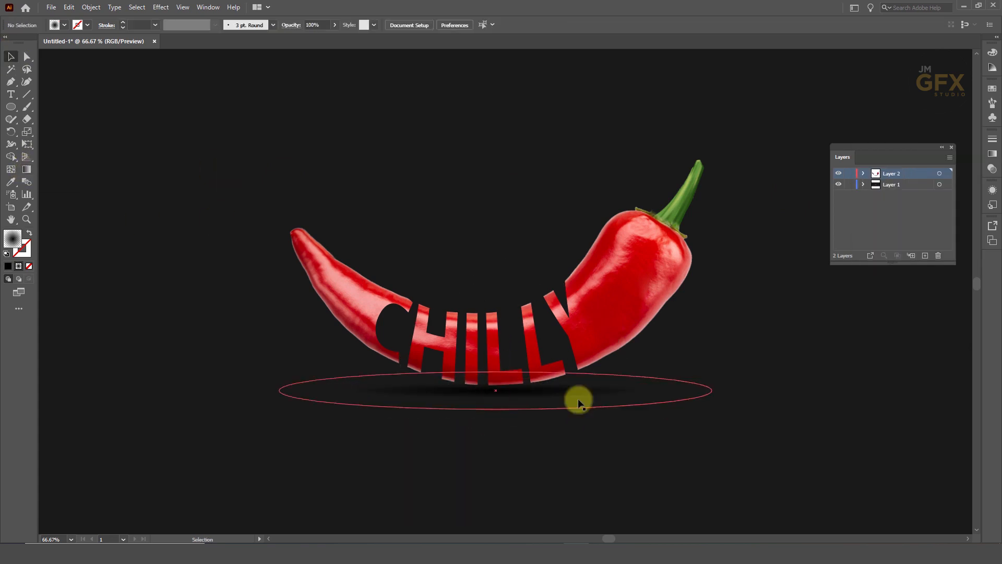
click(577, 403)
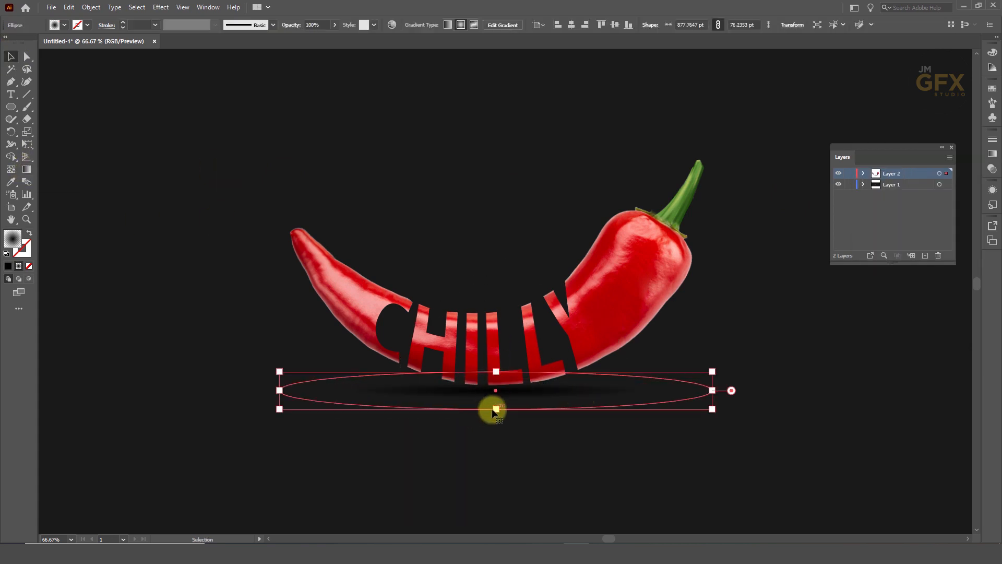
drag(496, 410, 495, 422)
click(776, 372)
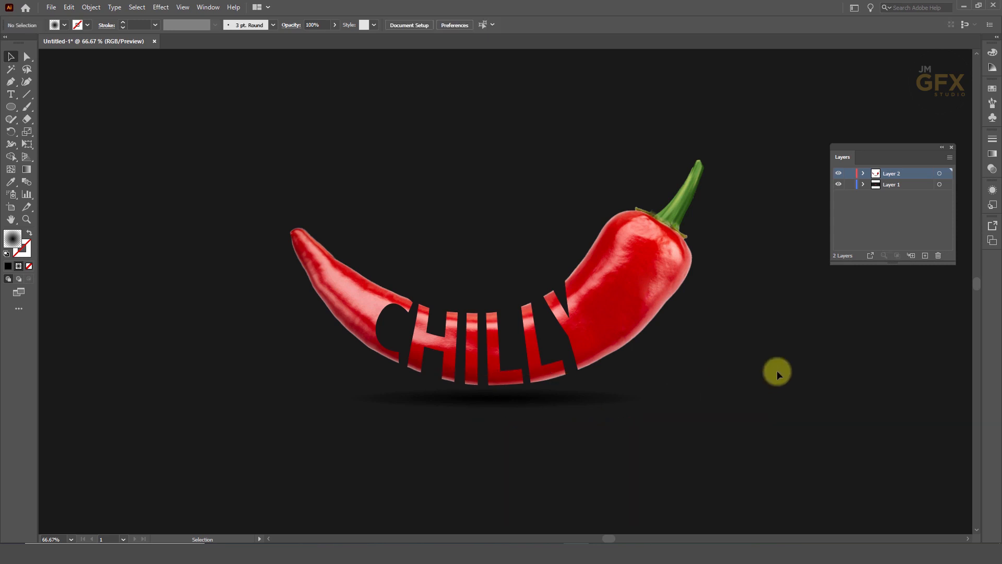